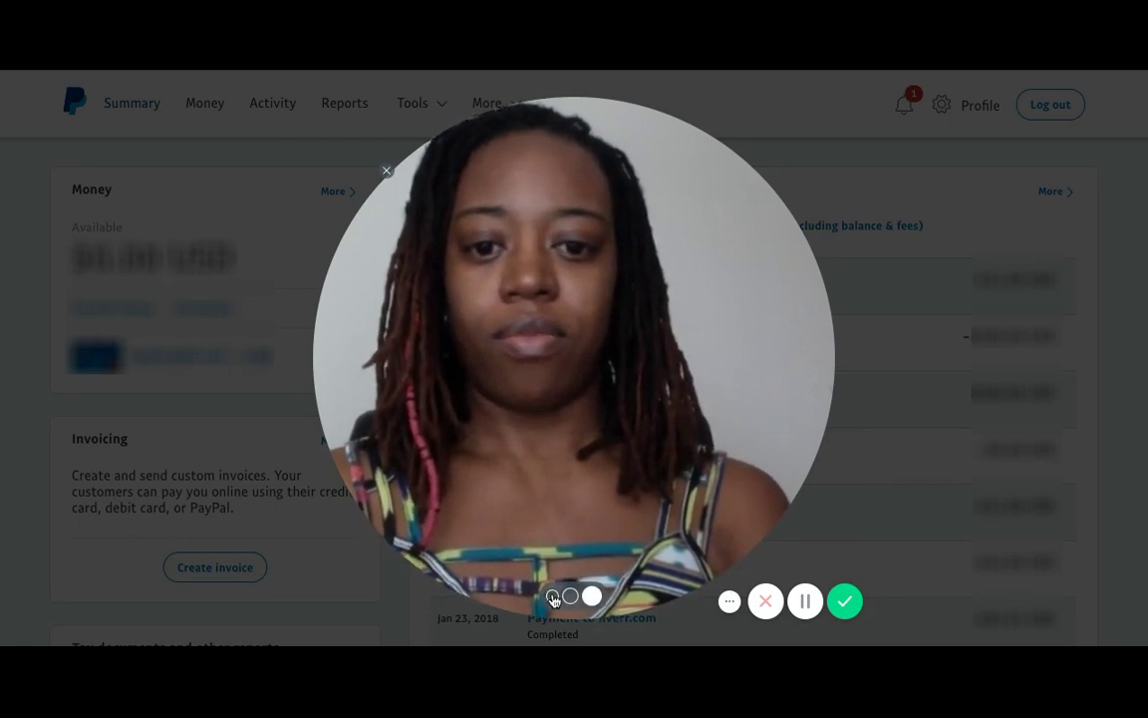
left_click(554, 597)
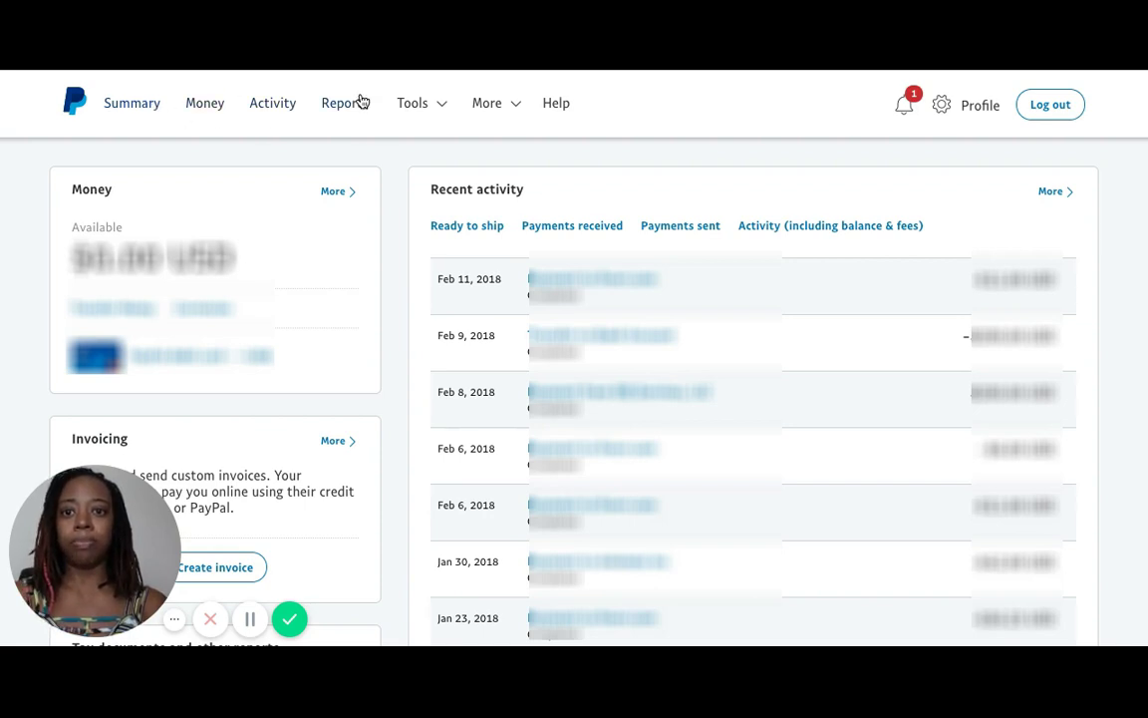
Step: Open the full list of tools and mark the PayPal buttons tool as a favorite
mouse_move(440, 117)
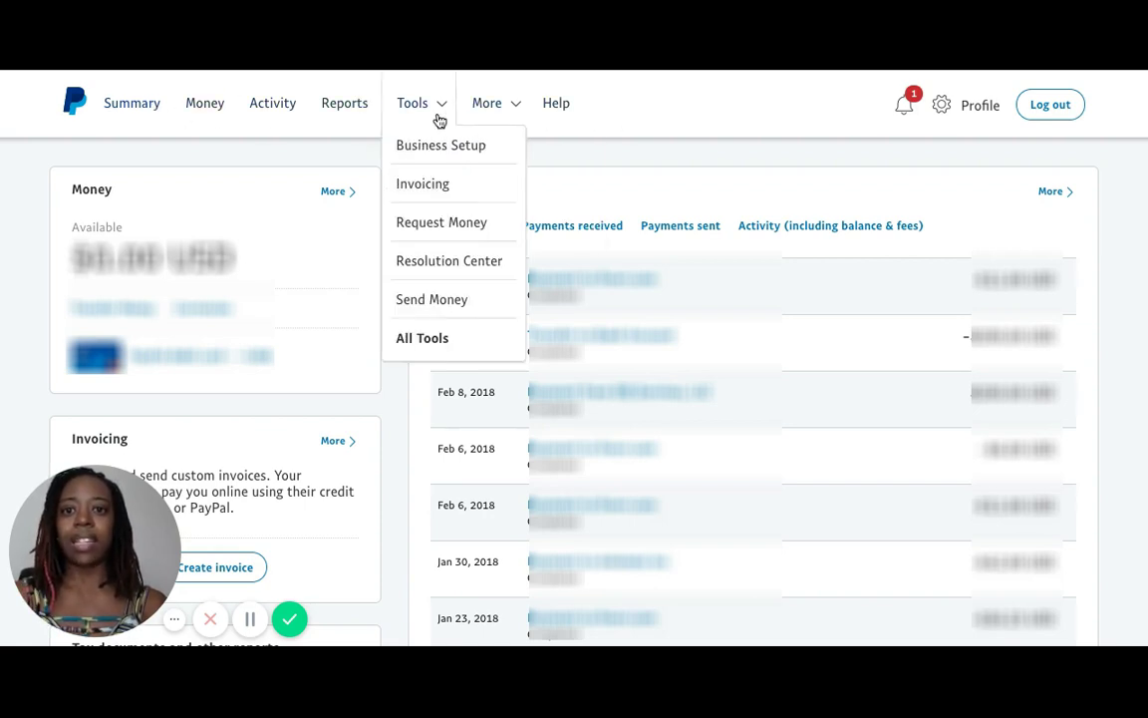
left_click(421, 338)
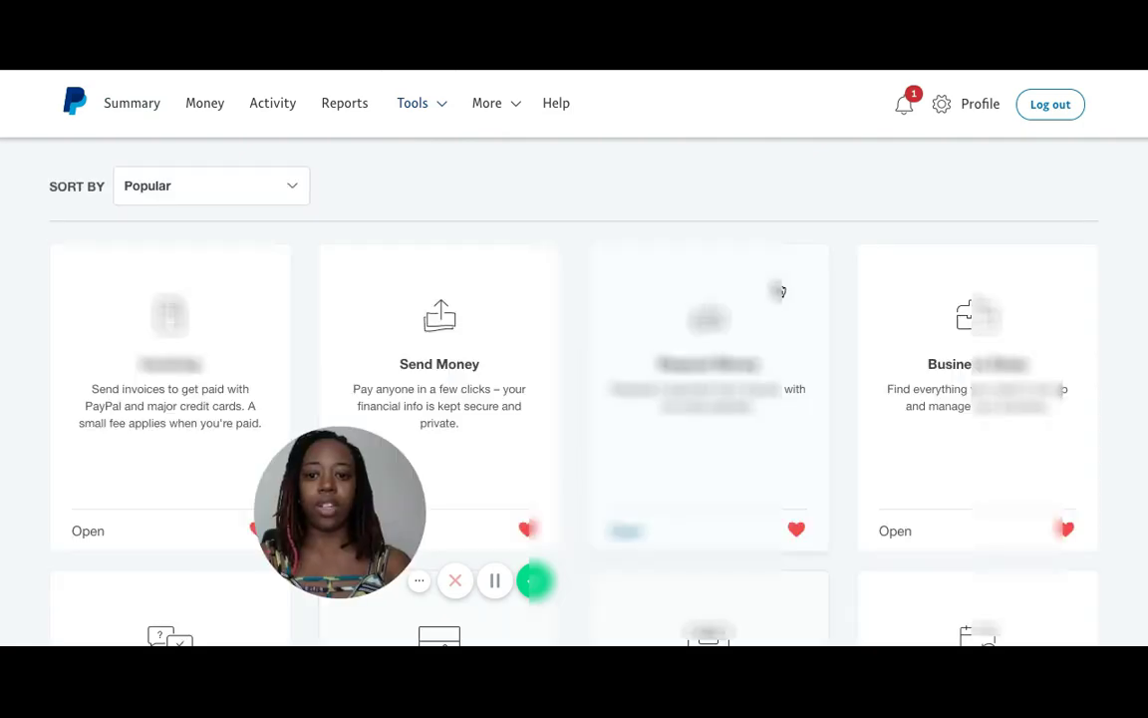
scroll(574, 388, "down", 3)
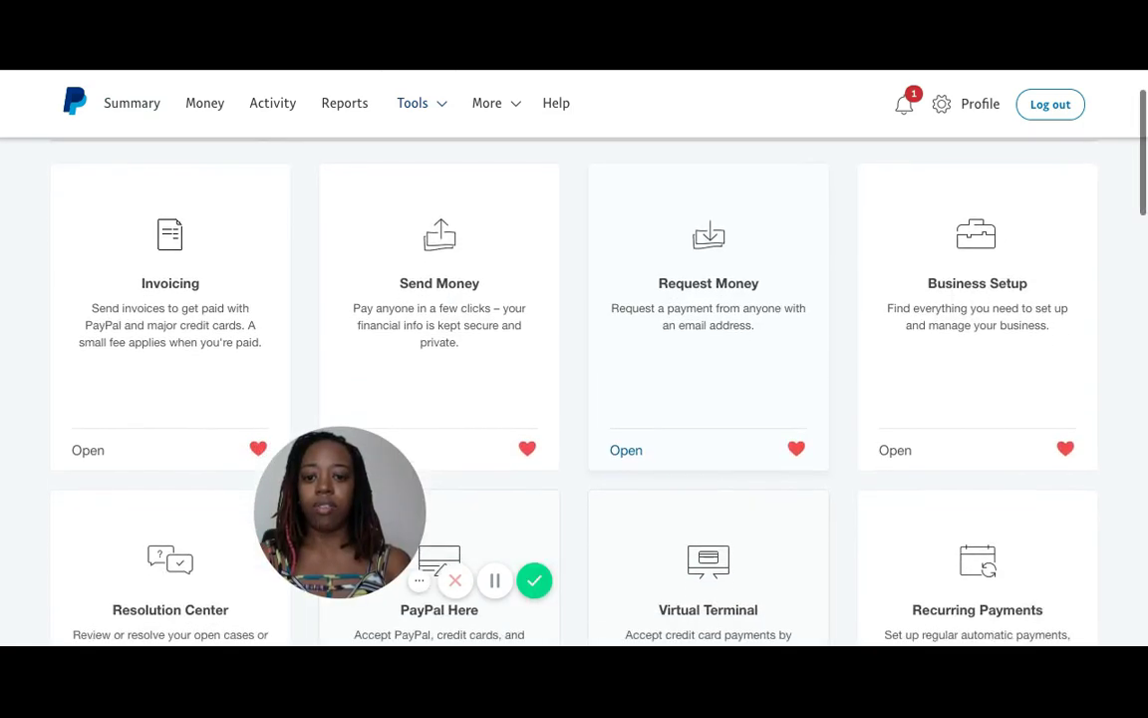
scroll(574, 389, "down", 5)
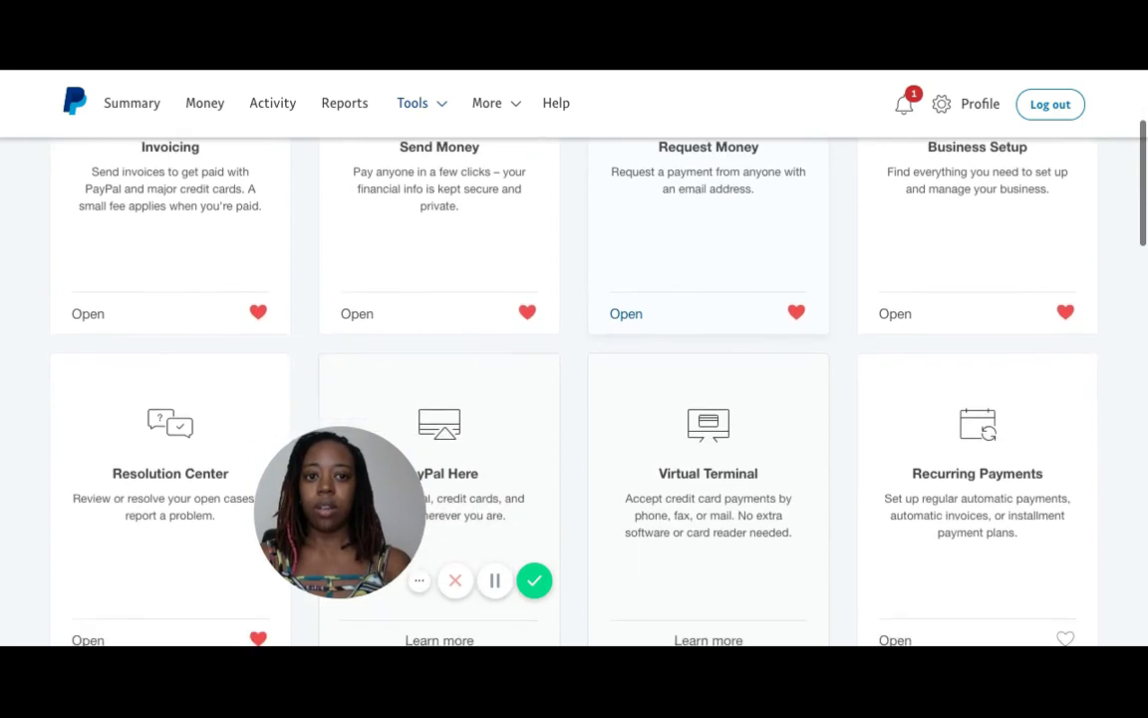
scroll(574, 389, "down", 5)
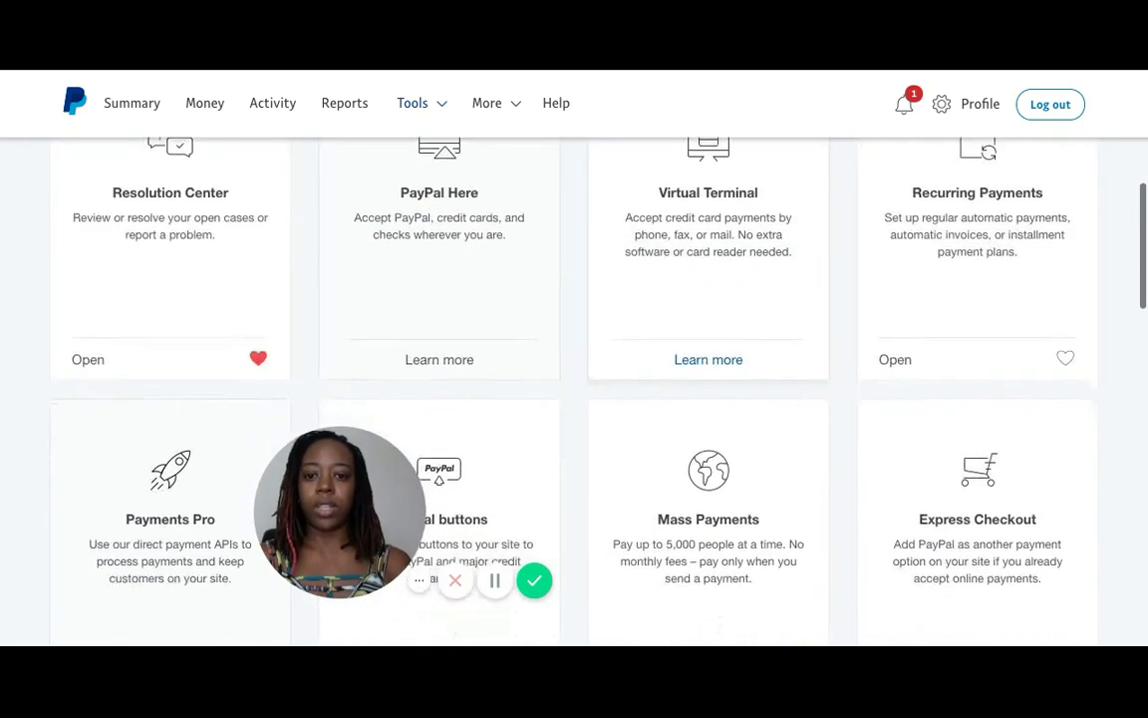
scroll(708, 419, "down", 3)
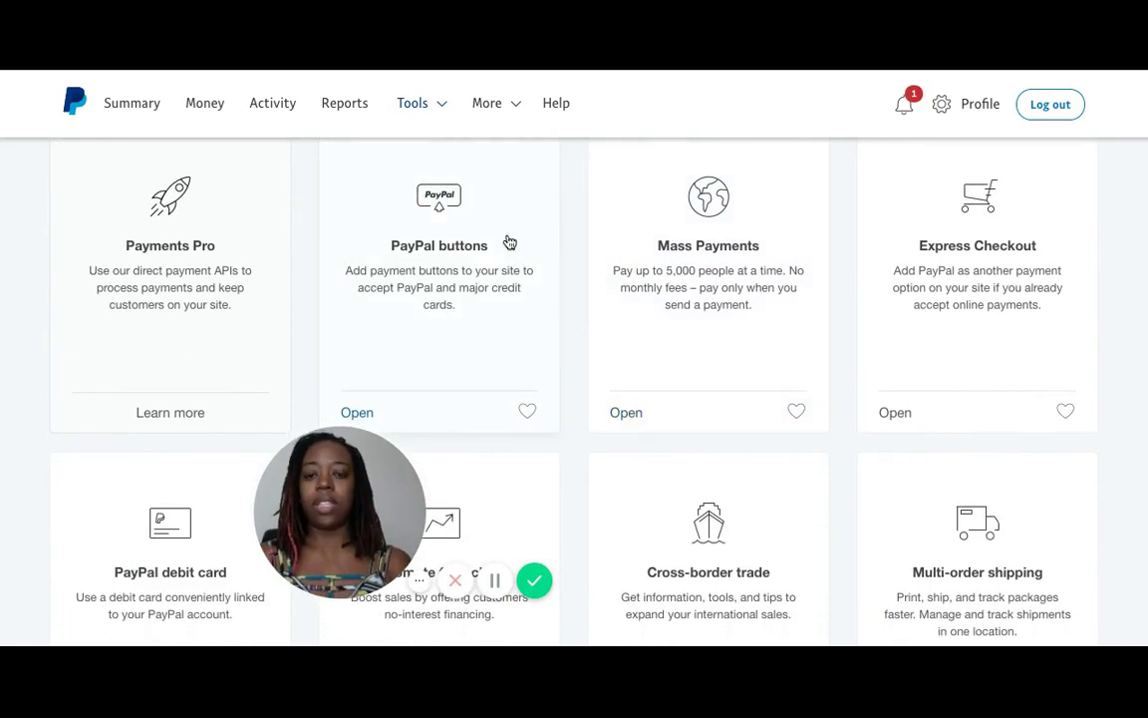
left_click(412, 105)
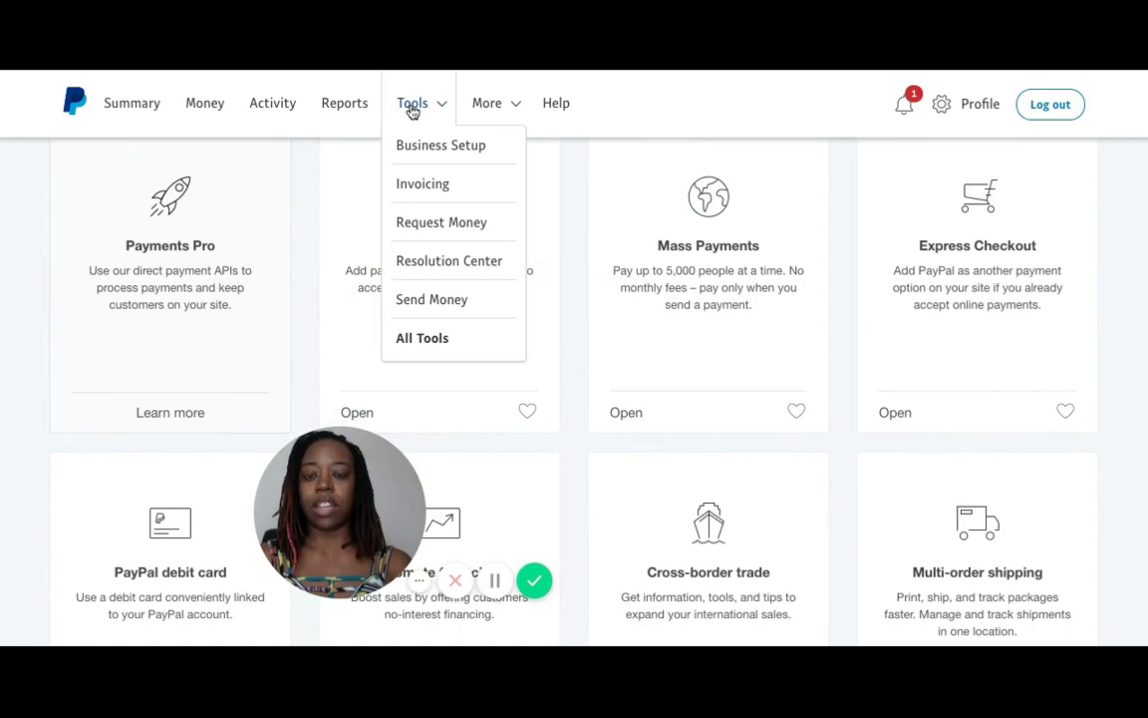
left_click(527, 413)
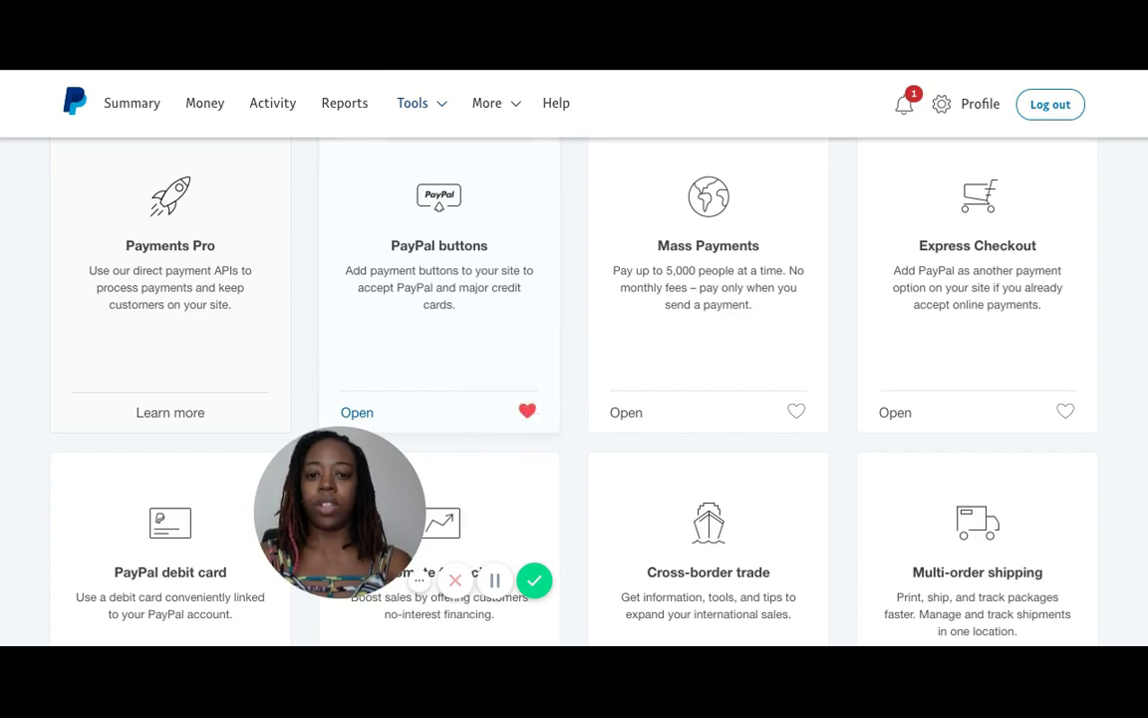
Step: Open the PayPal buttons tool, review the available button types and choose the Buy Now button
mouse_move(427, 103)
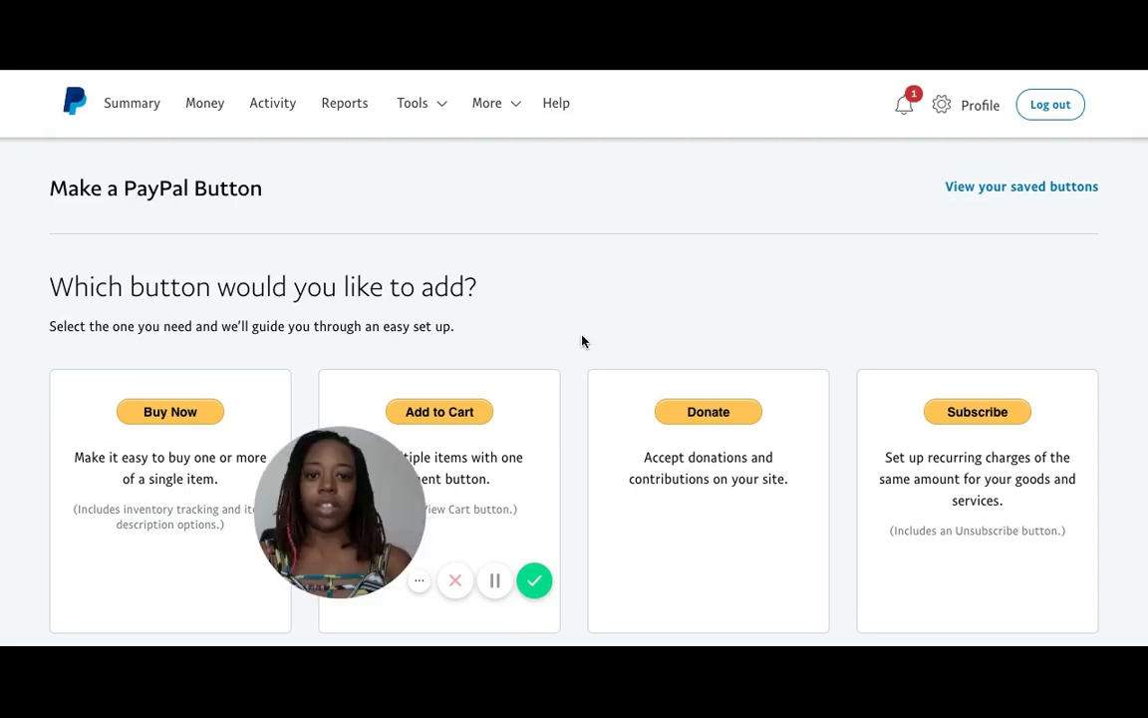
scroll(576, 348, "down", 4)
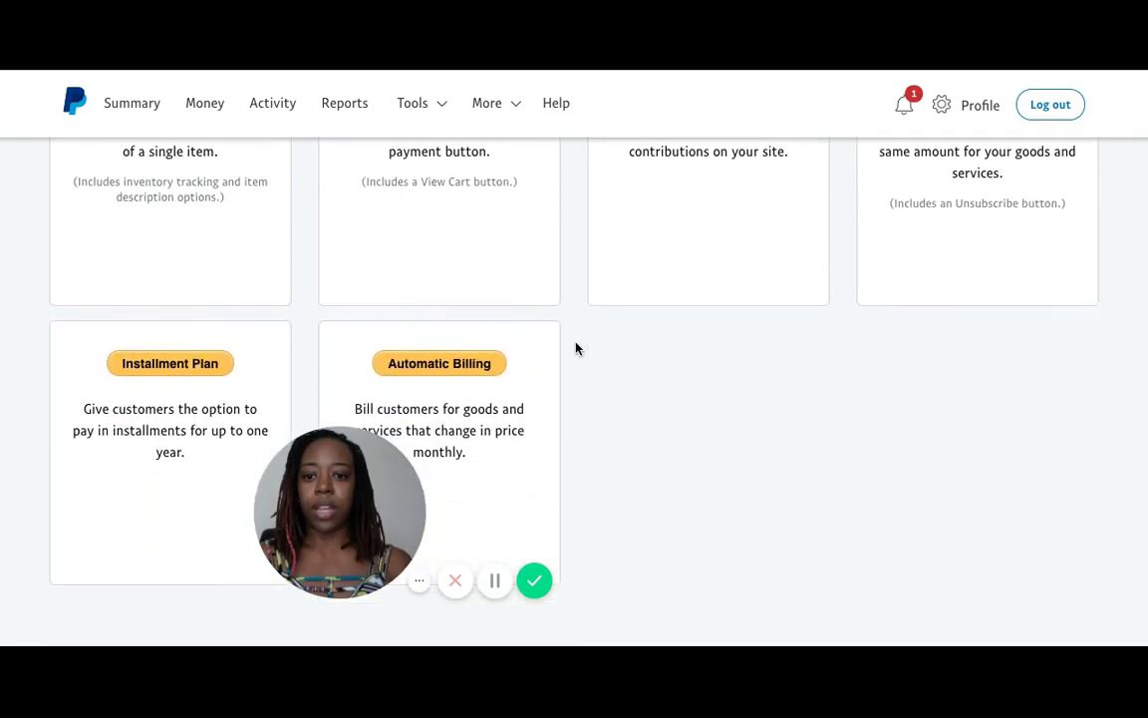
scroll(576, 348, "up", 3)
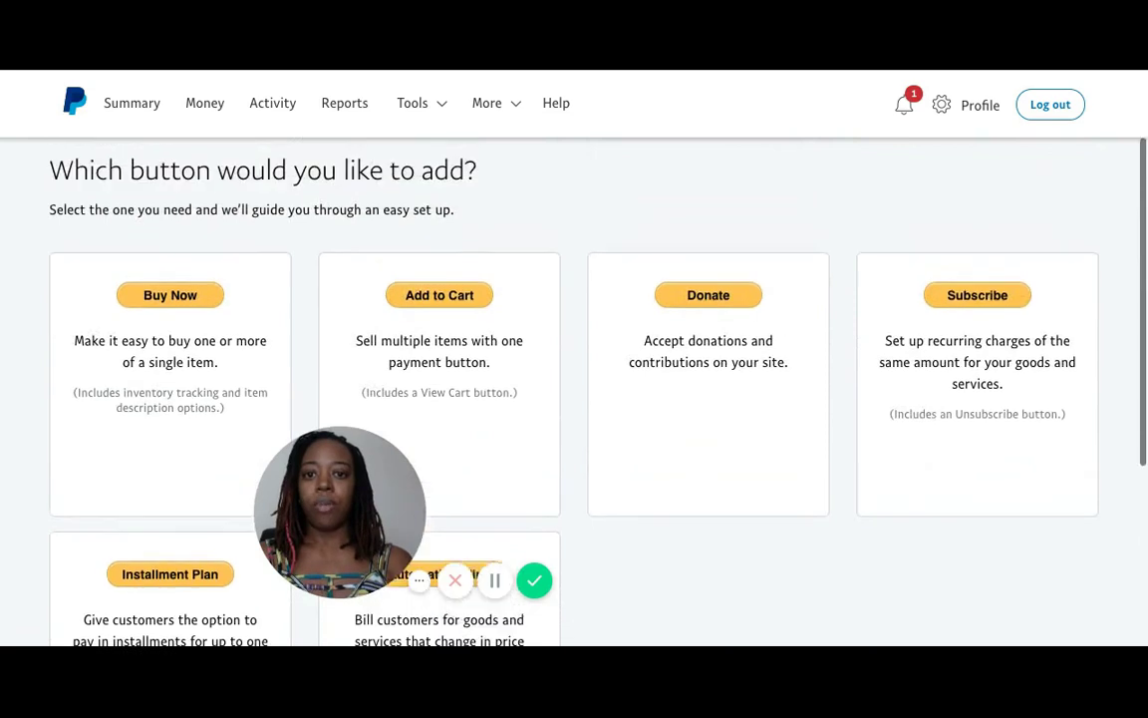
scroll(576, 348, "up", 2)
scroll(576, 348, "down", 2)
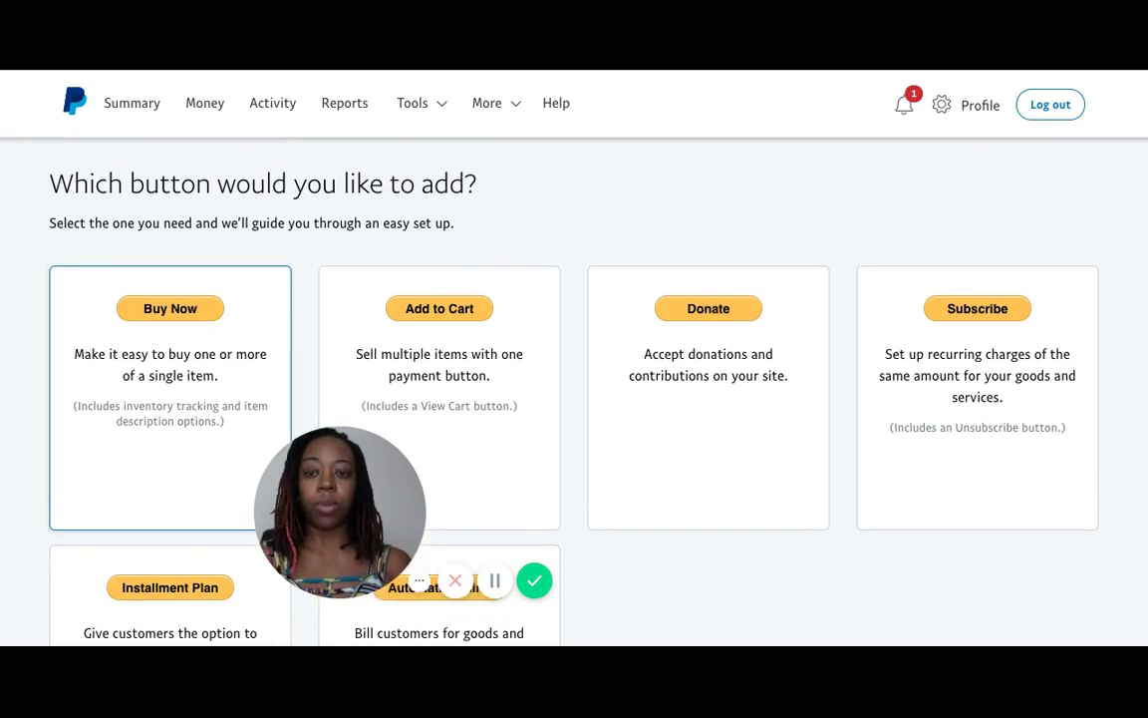
scroll(573, 258, "up", 2)
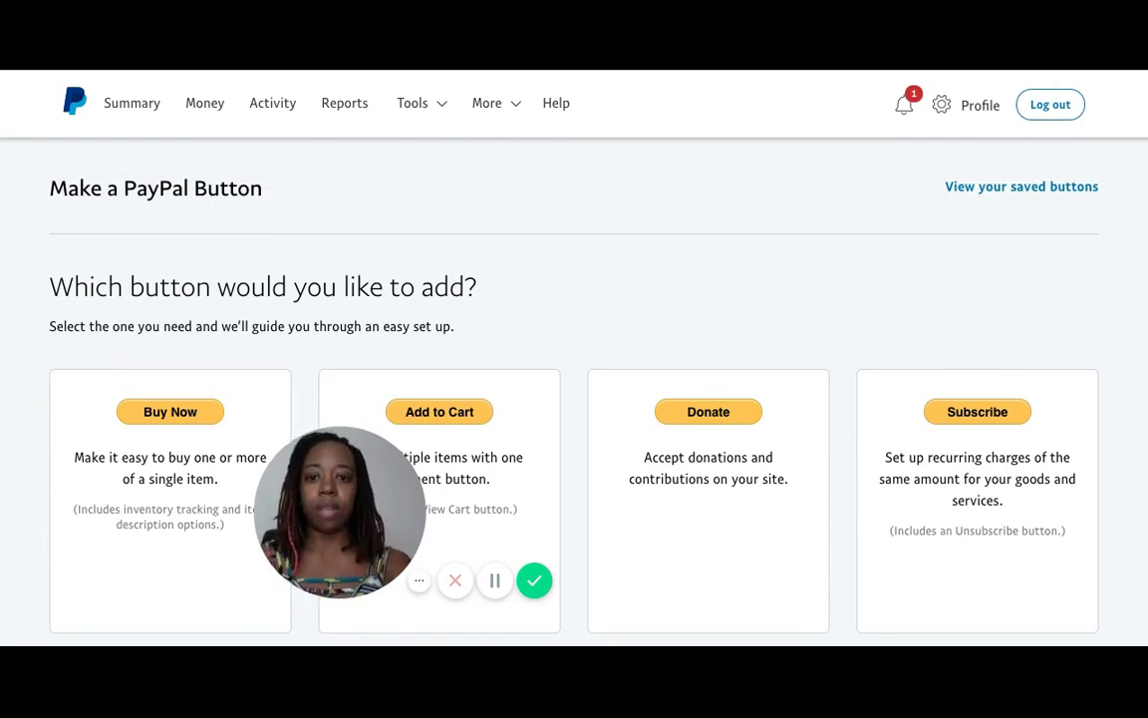
left_click(137, 416)
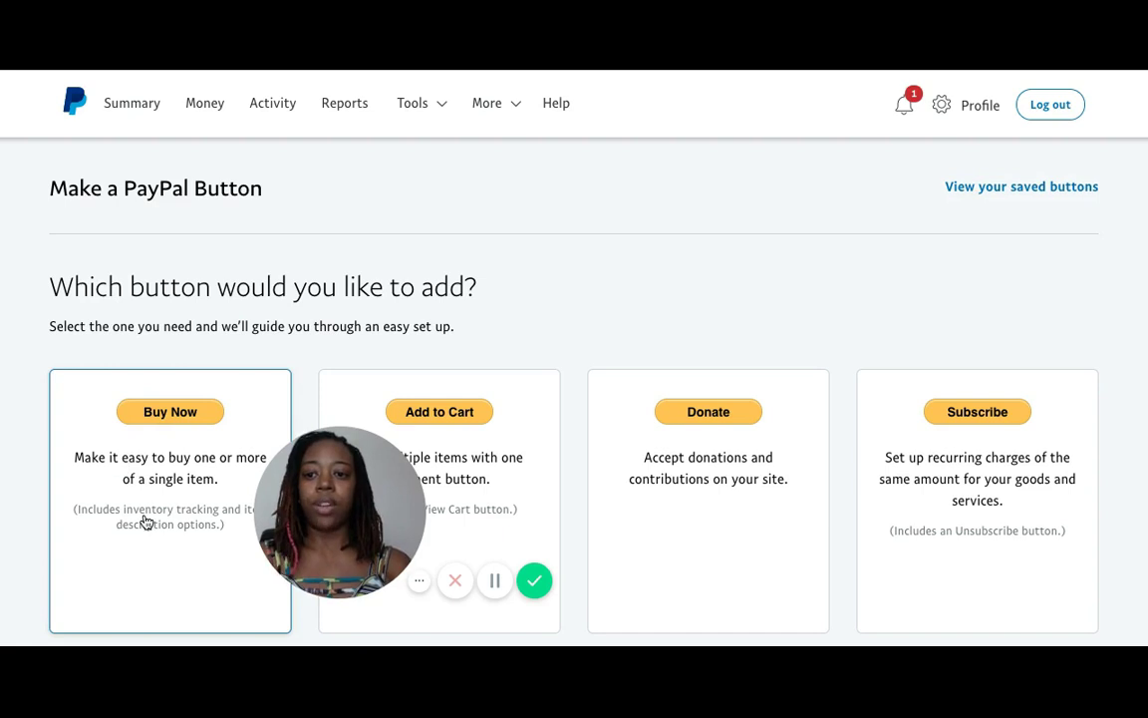
left_click(146, 444)
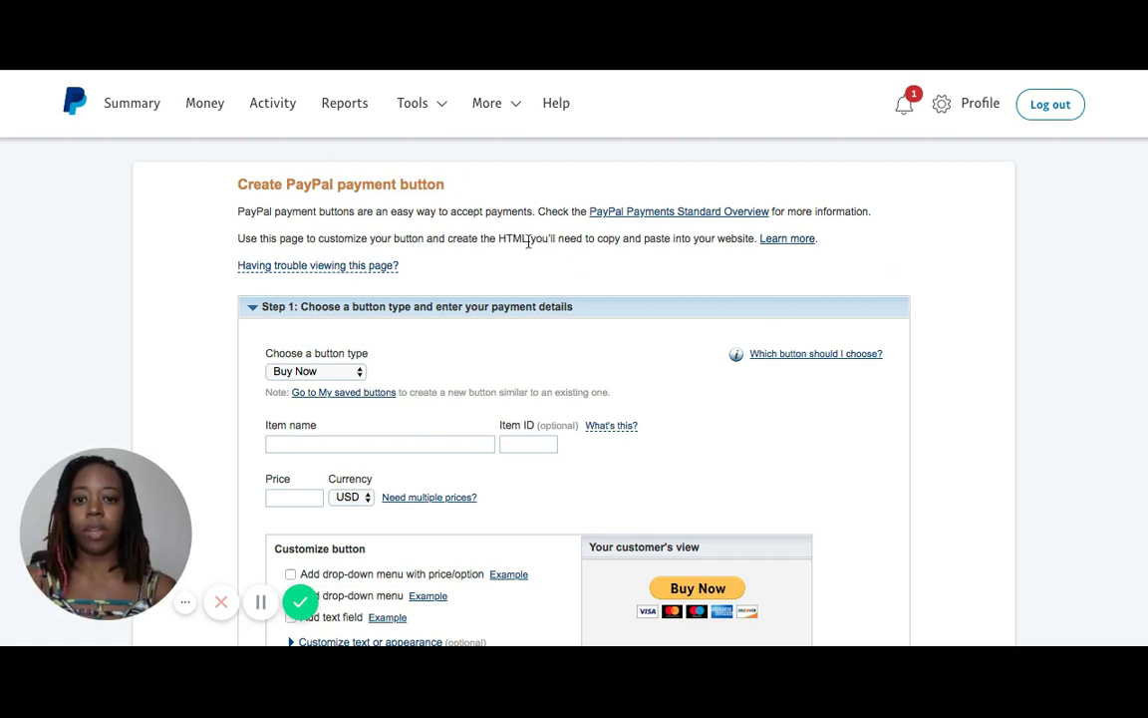
Step: Keep Buy Now as the button type and name the item "My New Book"
scroll(959, 241, "down", 3)
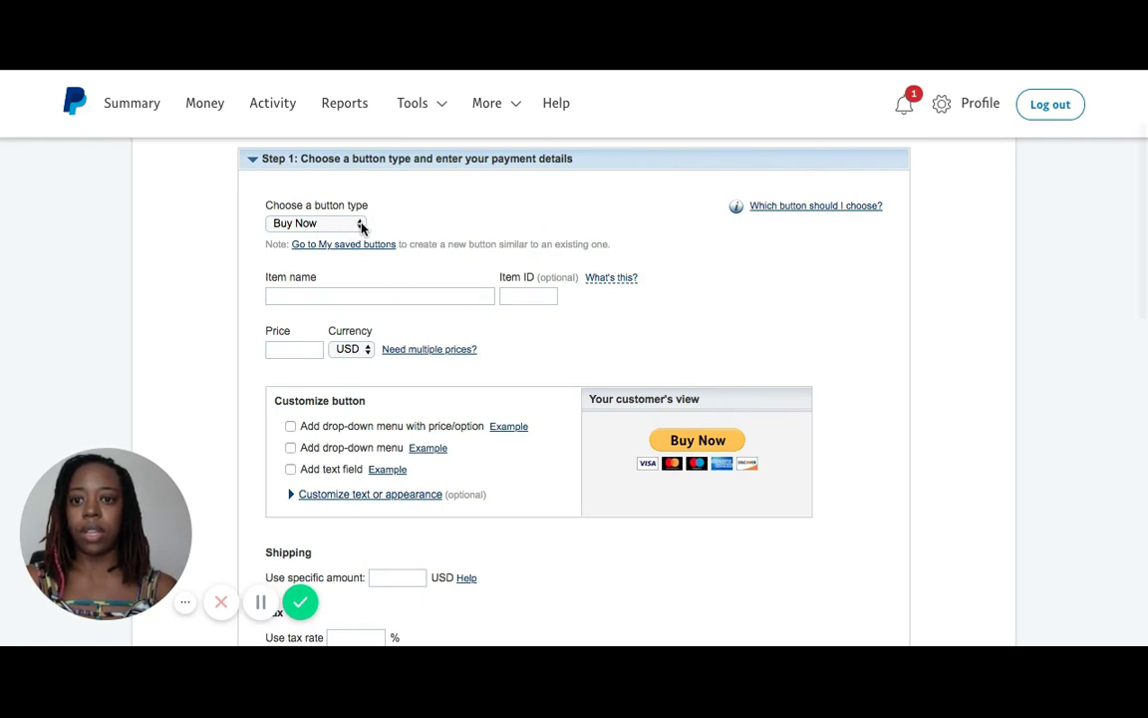
left_click(361, 225)
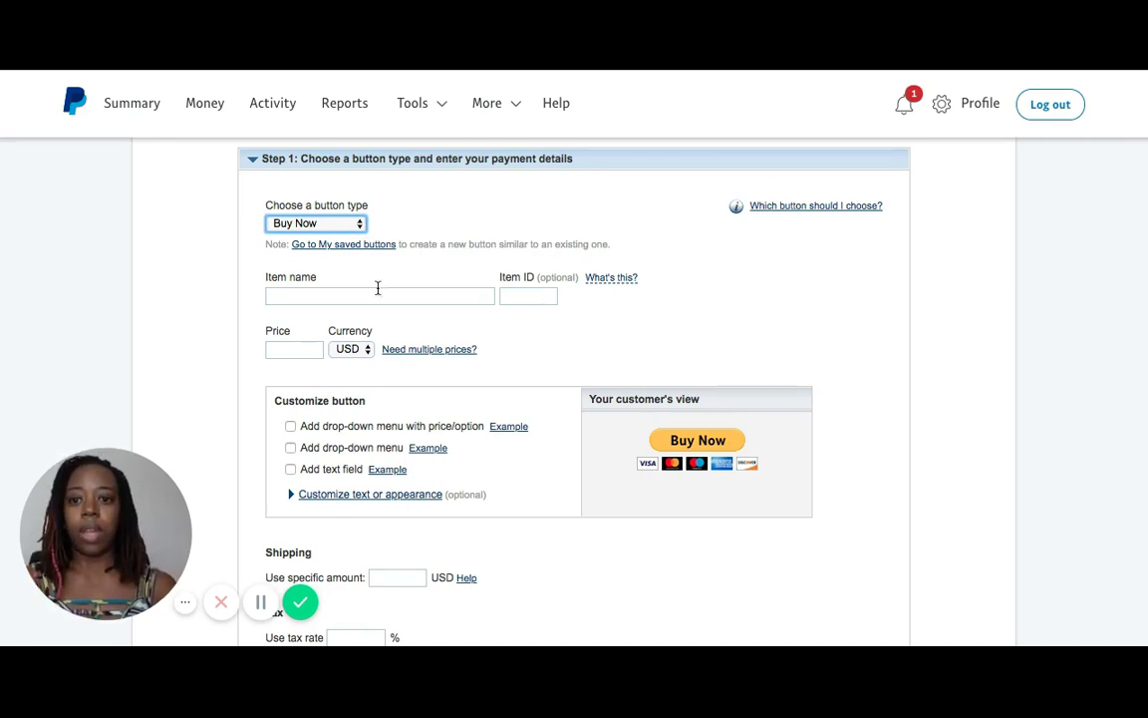
left_click(379, 295)
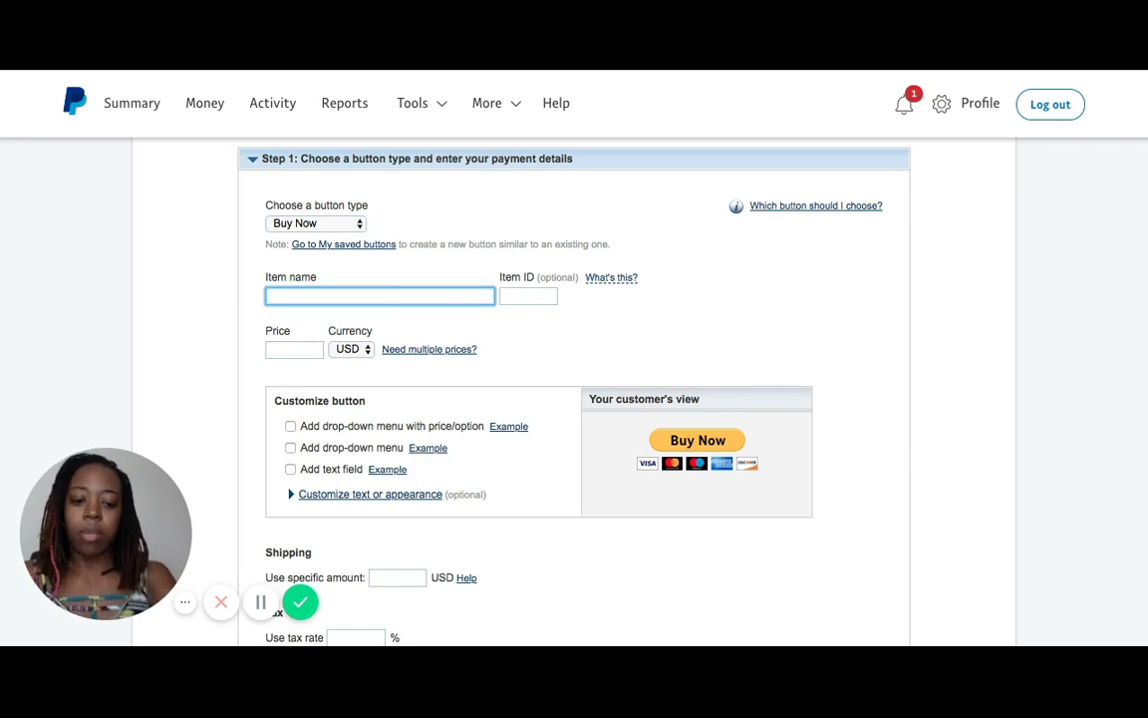
type("My New B")
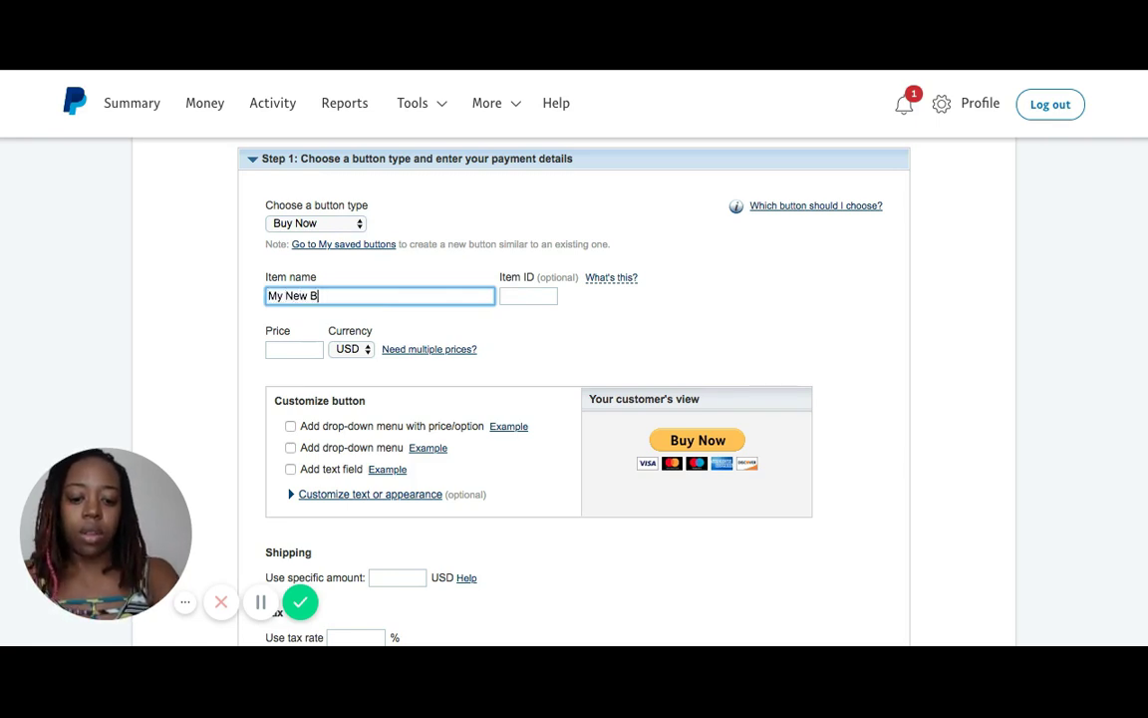
type("ook")
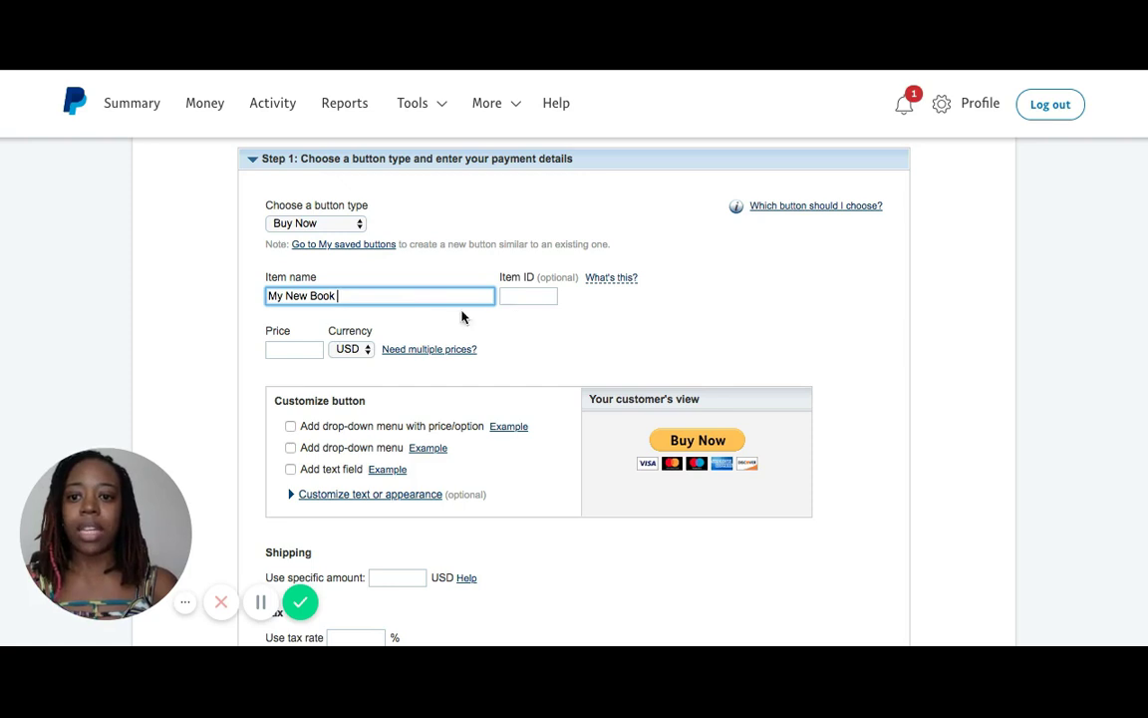
Step: Set the item's price to 17.95, keeping the currency as USD
left_click(306, 349)
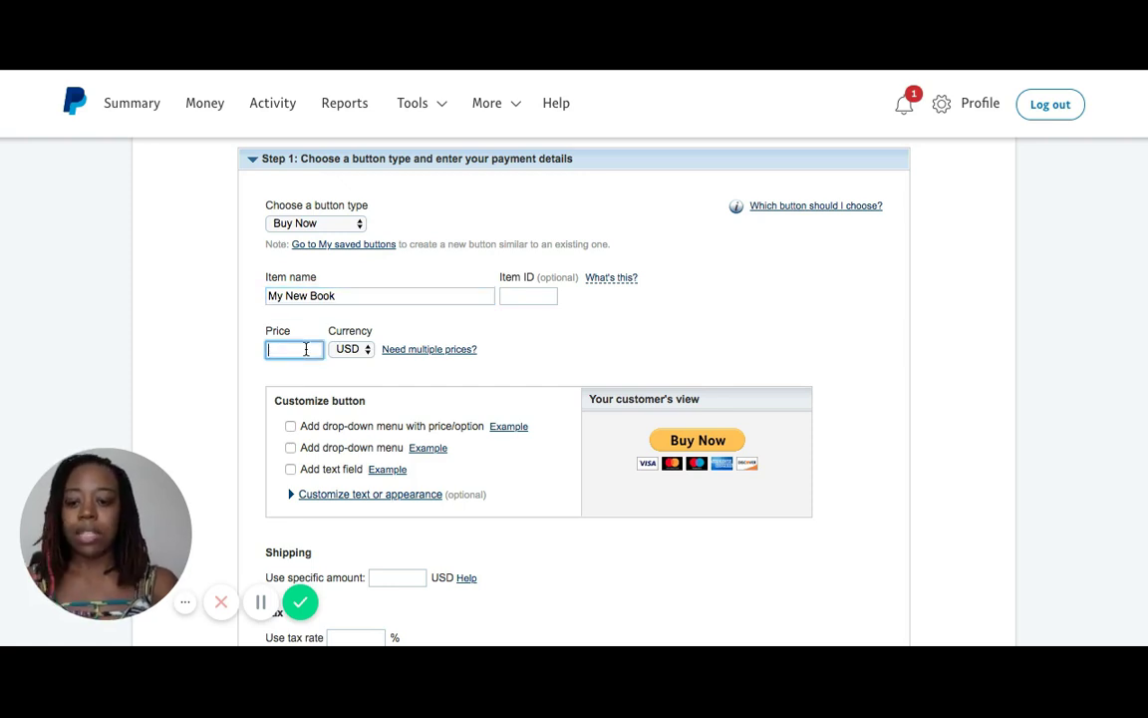
type("17.")
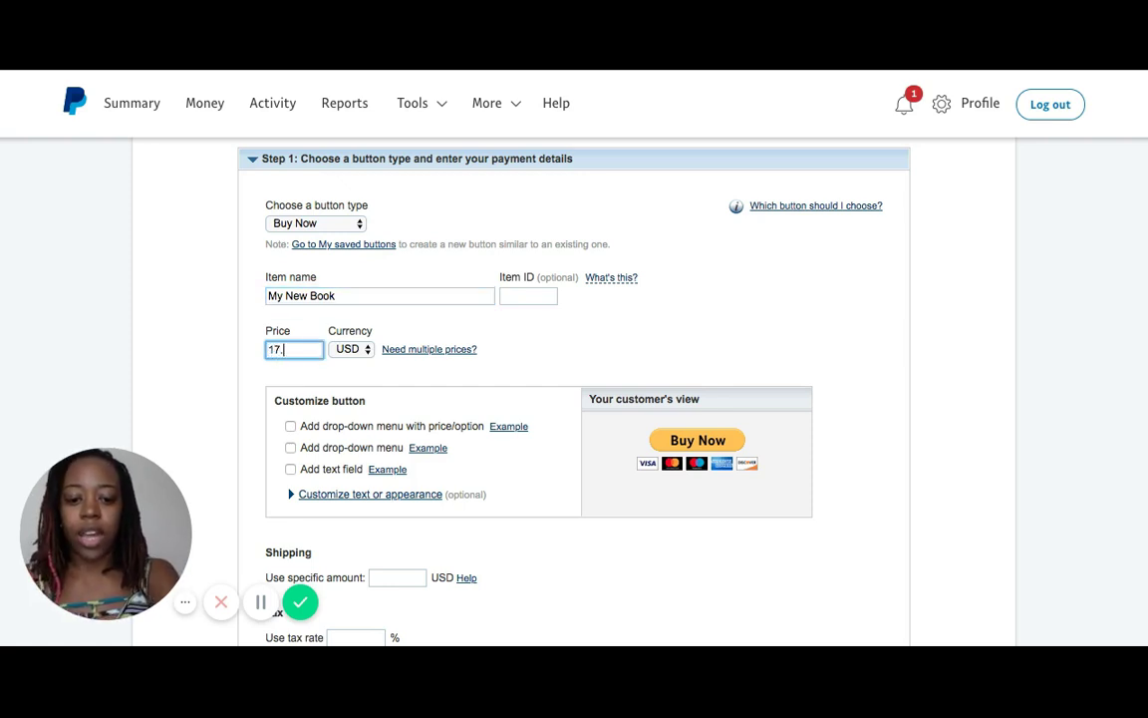
type("95")
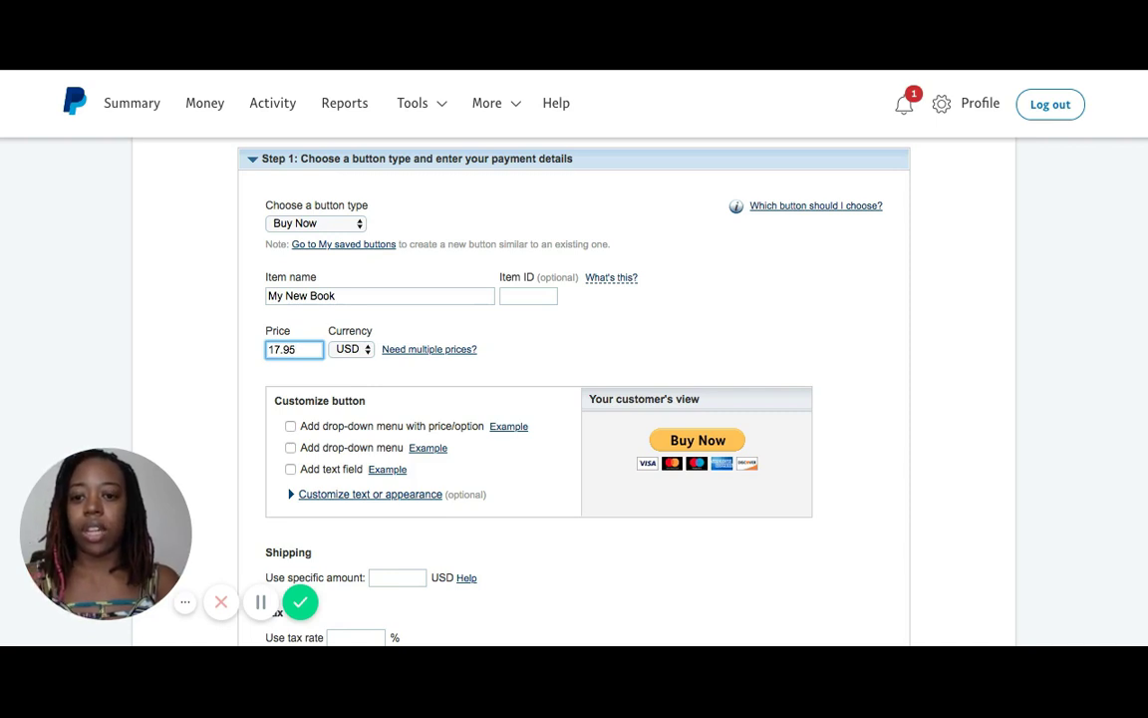
key("Tab")
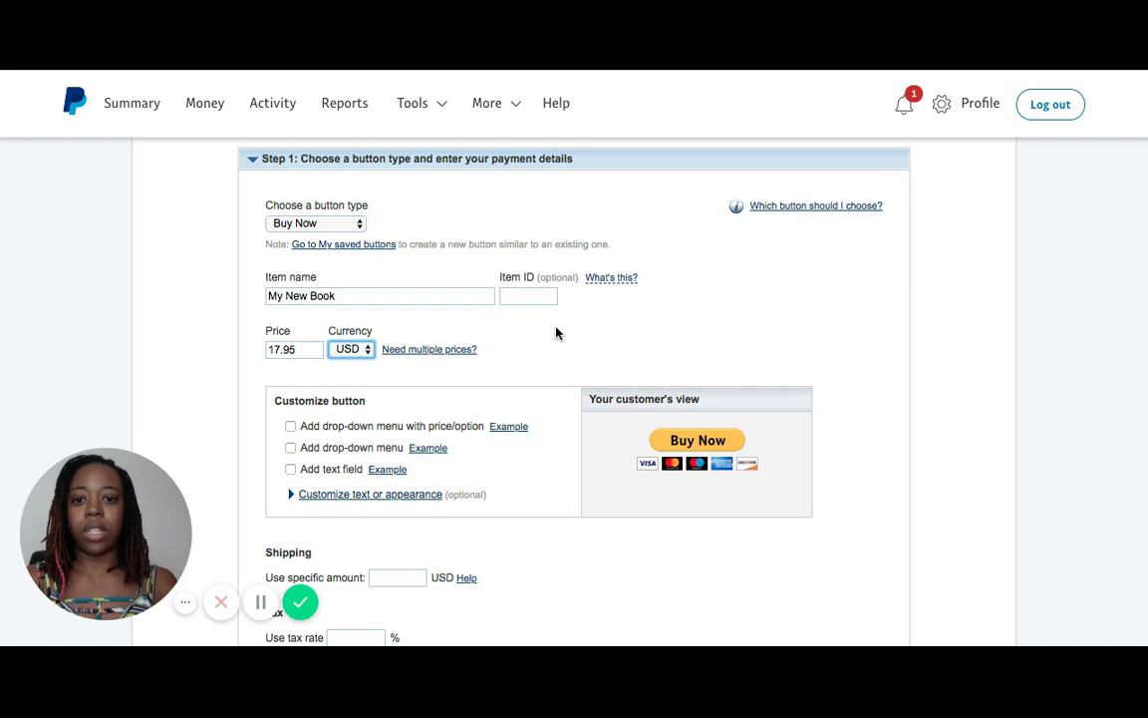
Step: Examine the button customization, shipping, tax and merchant account options of the payment button form
scroll(557, 333, "down", 1)
scroll(556, 333, "down", 1)
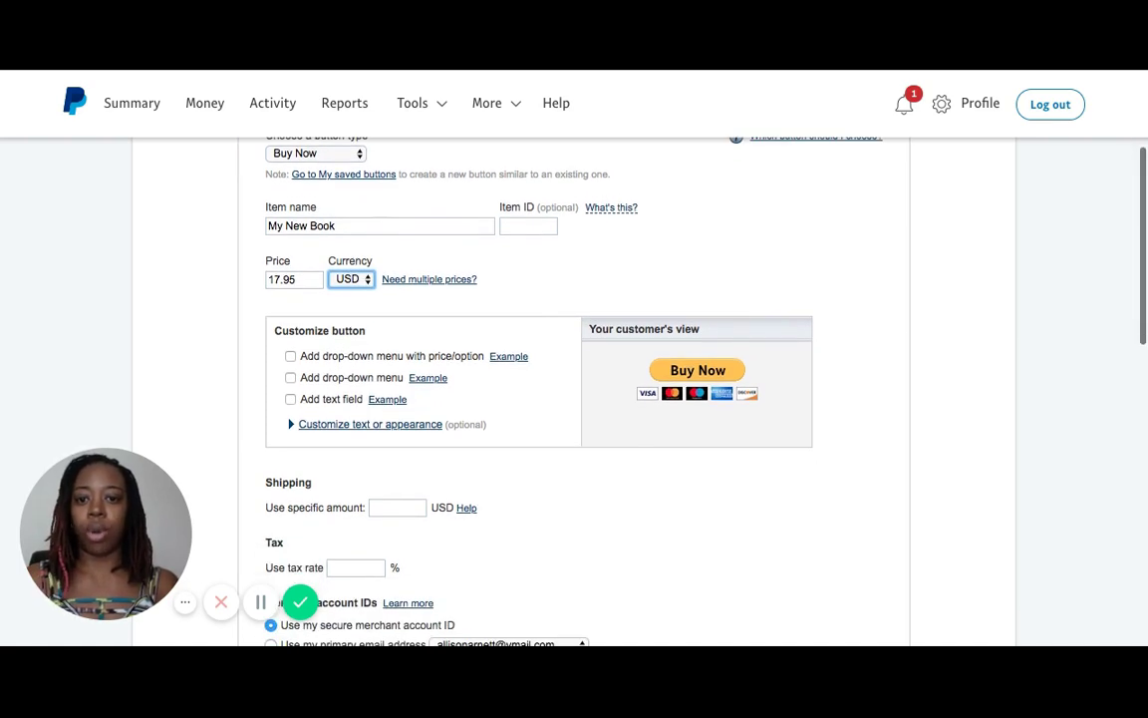
scroll(573, 389, "down", 5)
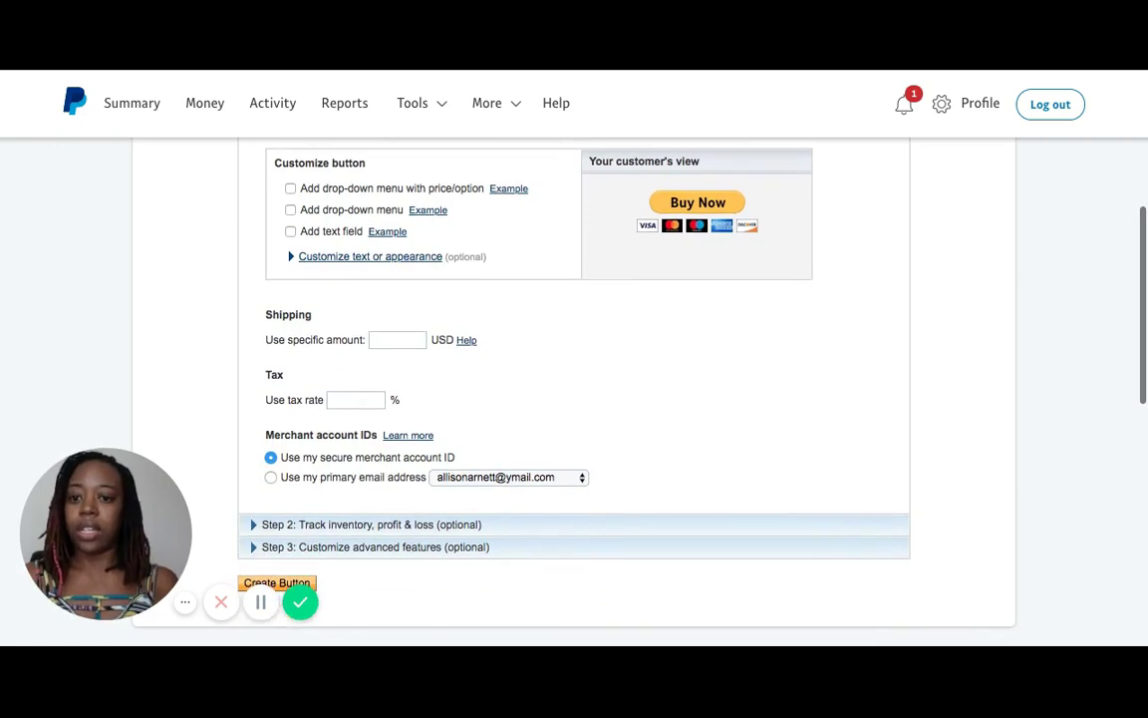
scroll(573, 388, "up", 7)
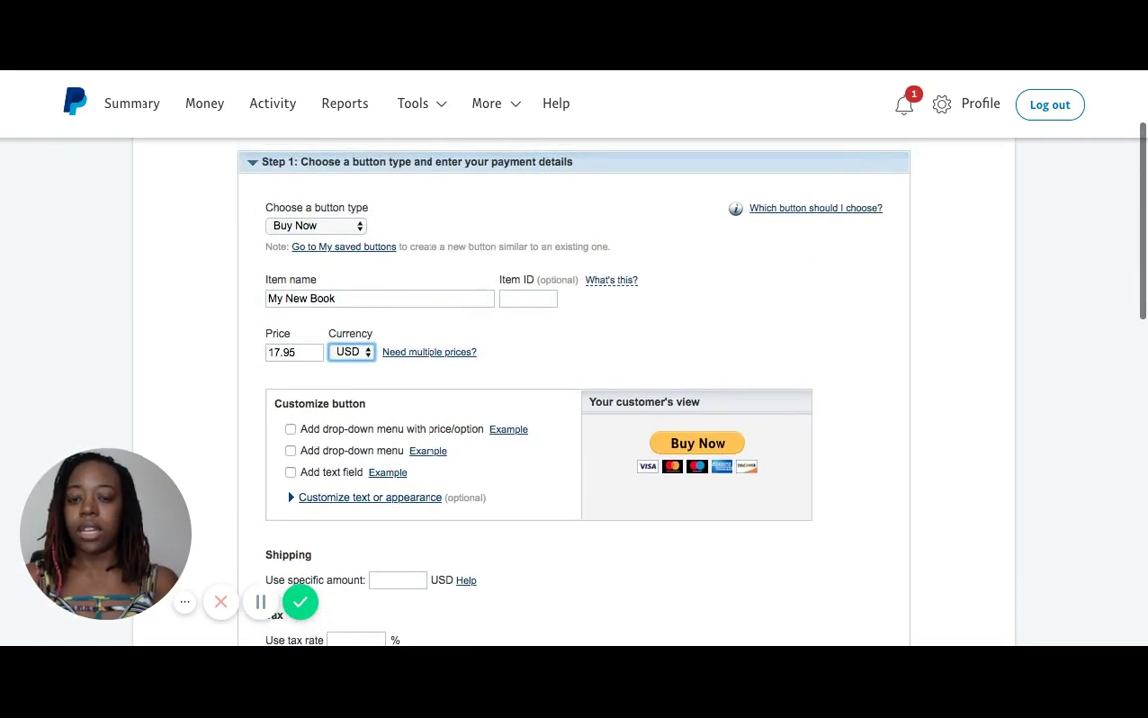
scroll(573, 389, "down", 1)
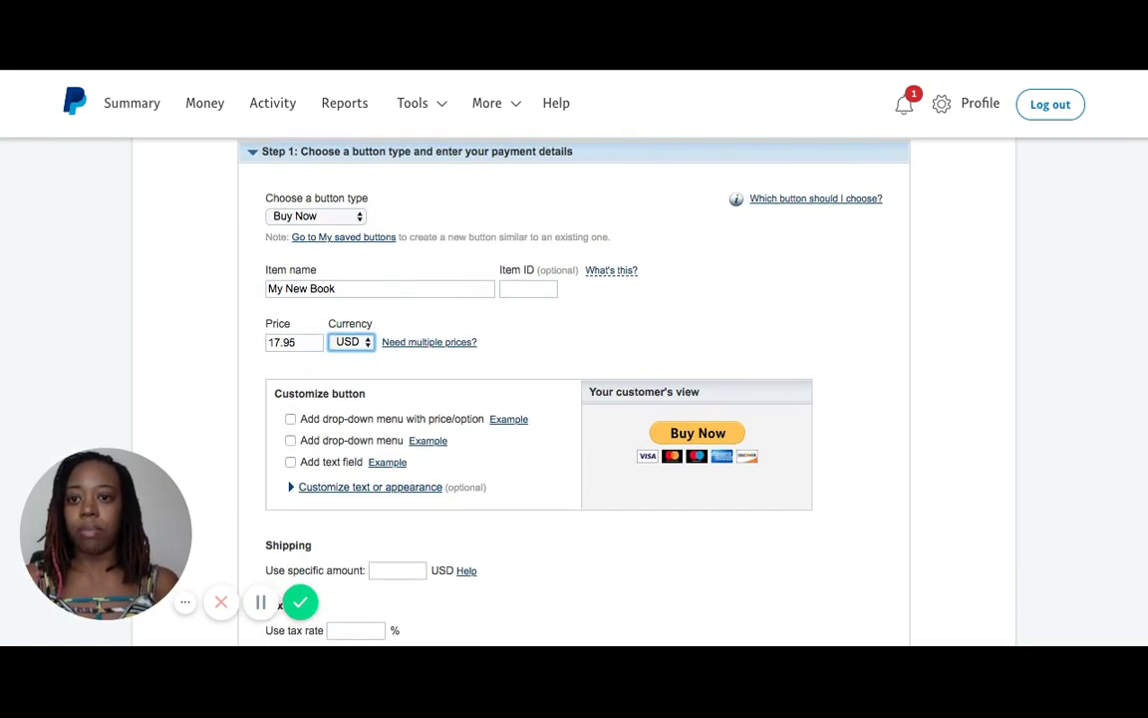
scroll(573, 388, "down", 5)
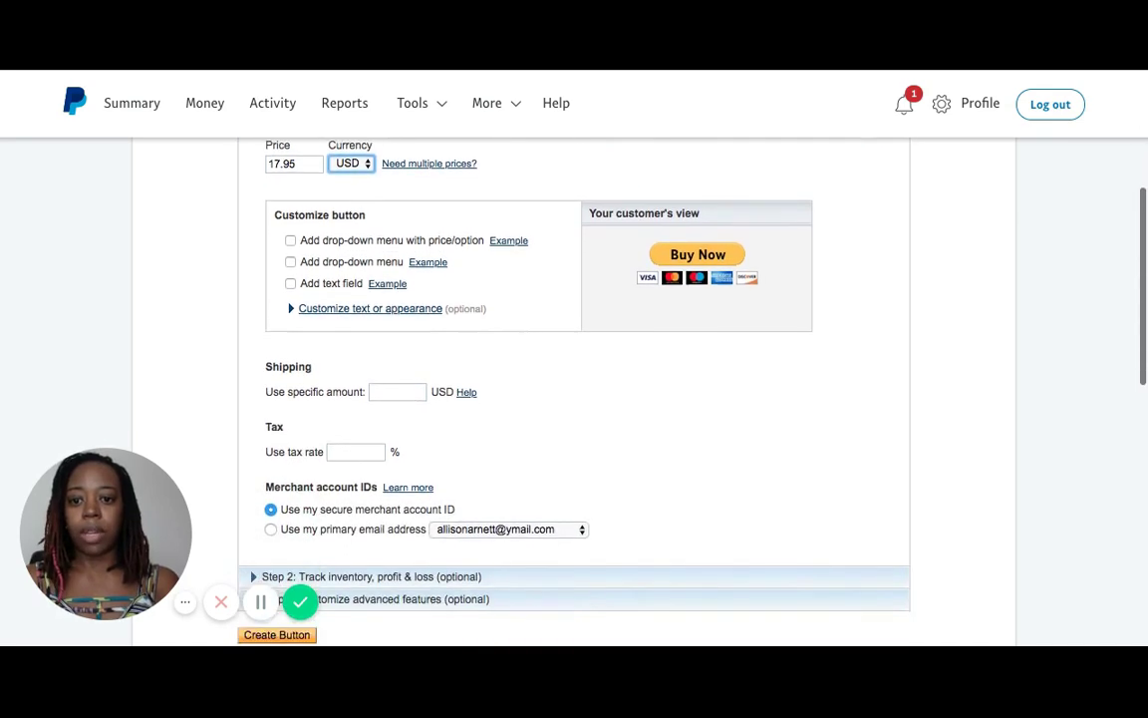
scroll(574, 389, "down", 3)
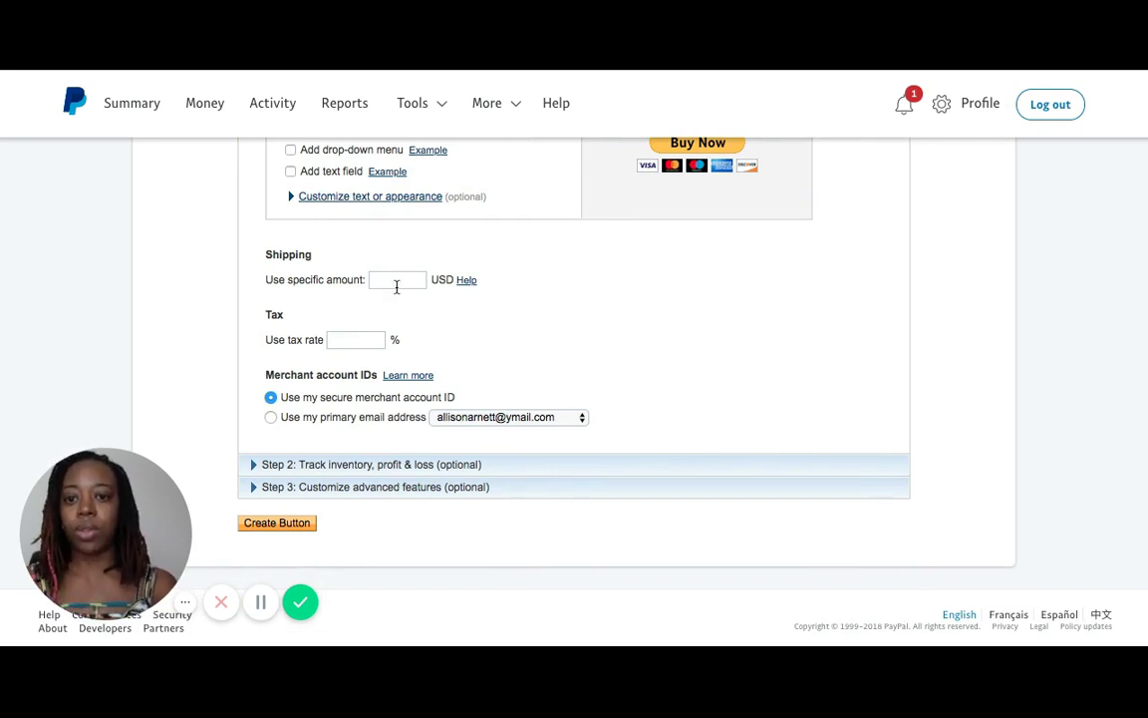
left_click(398, 281)
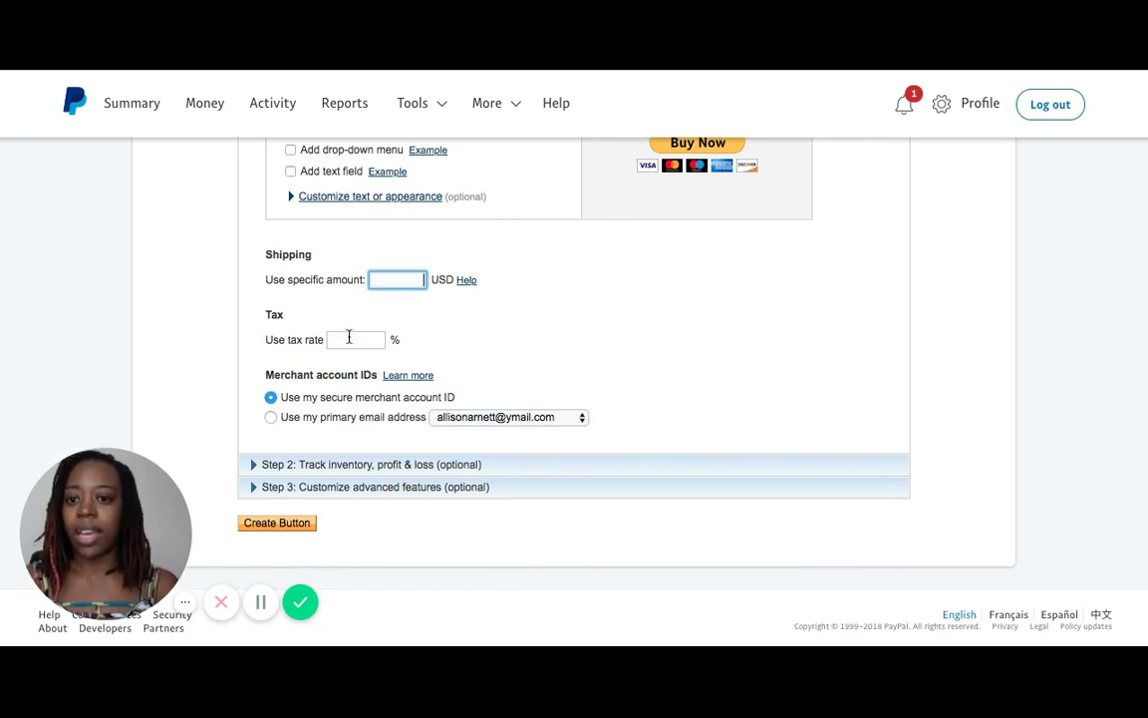
left_click(349, 340)
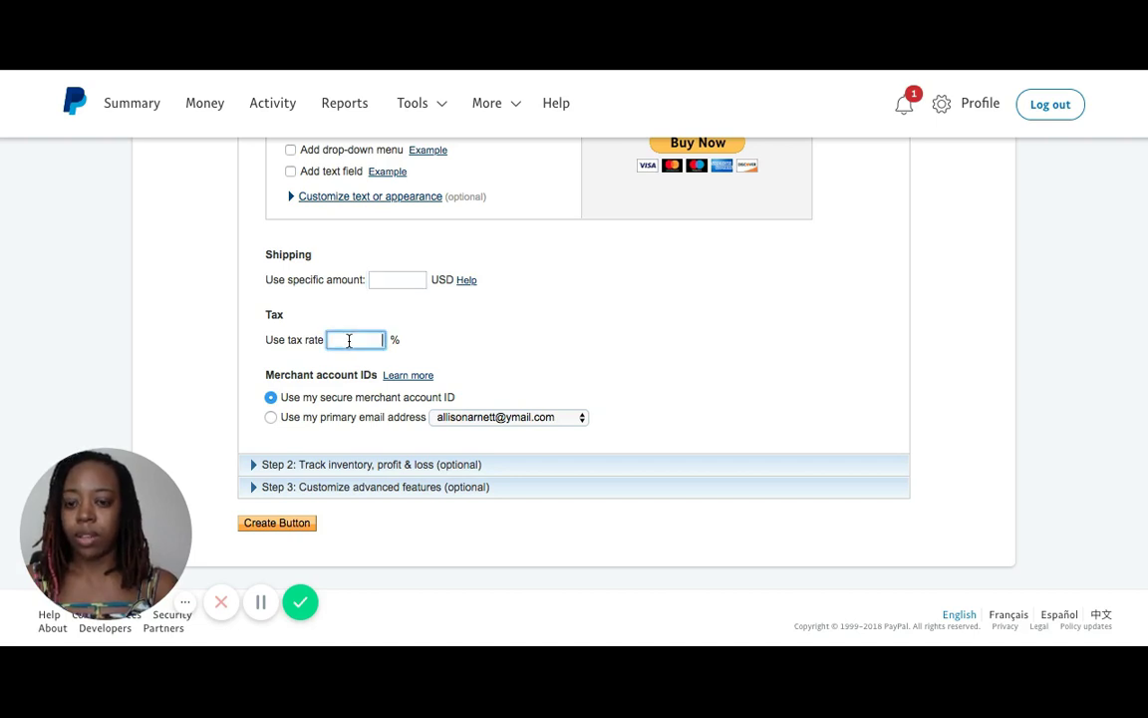
scroll(563, 324, "up", 5)
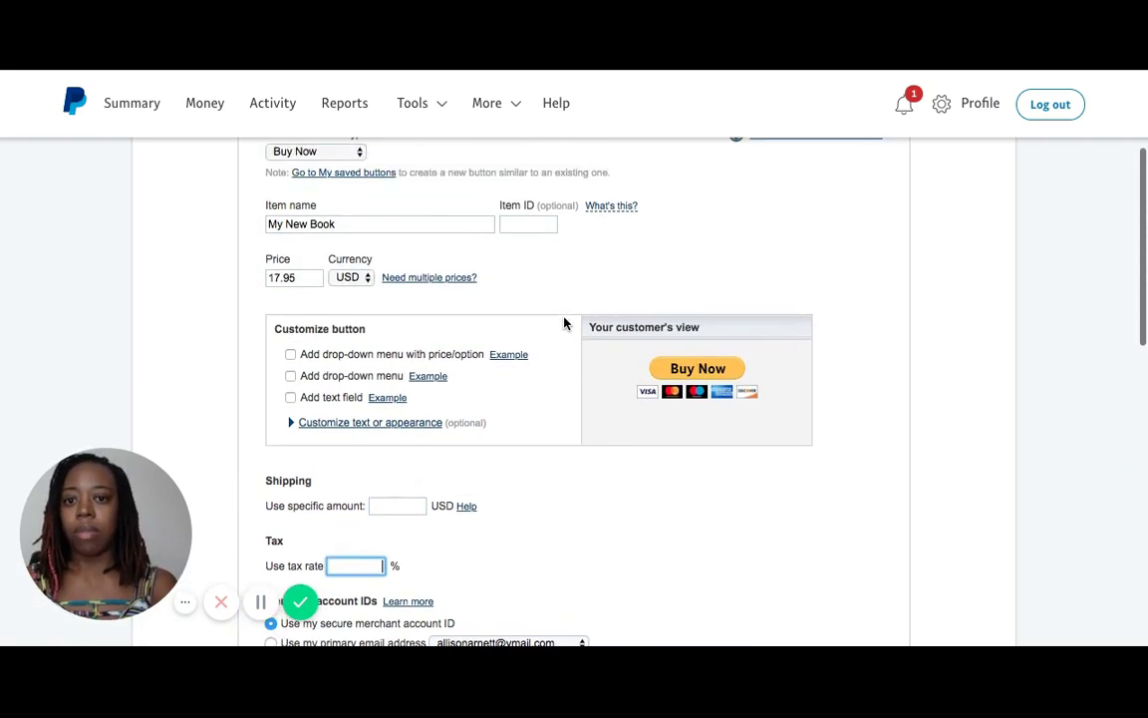
scroll(563, 324, "up", 2)
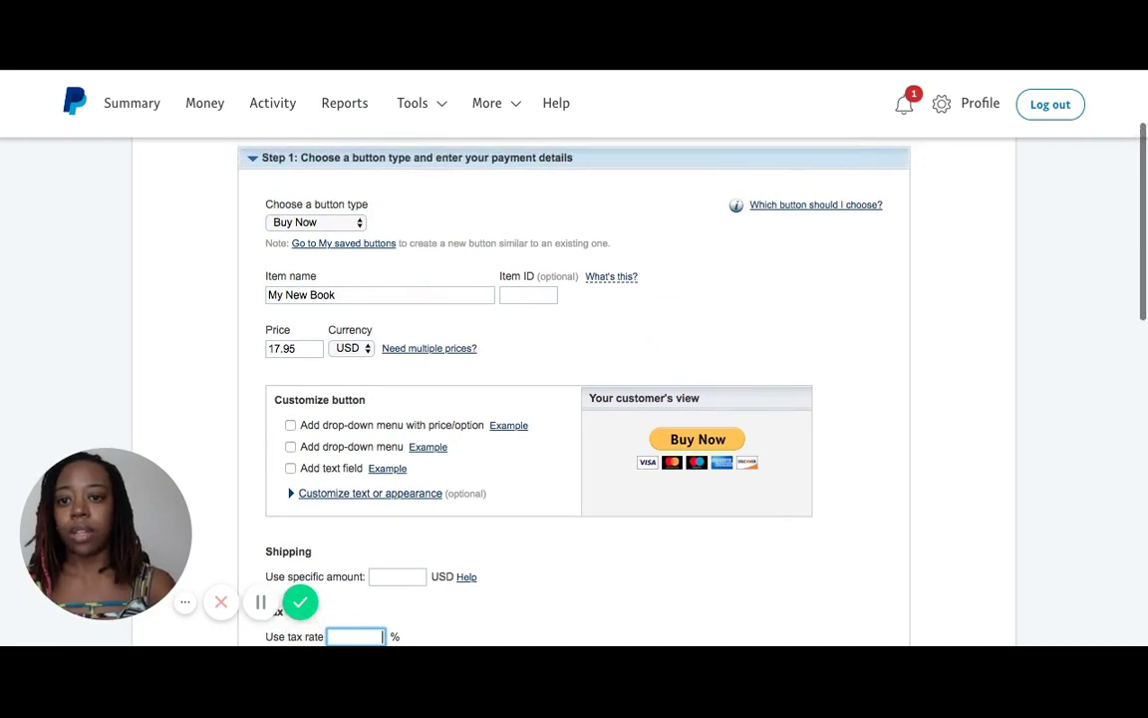
Step: Examine the optional inventory and profit and loss tracking settings of the payment button form
scroll(574, 388, "up", 1)
scroll(574, 389, "down", 4)
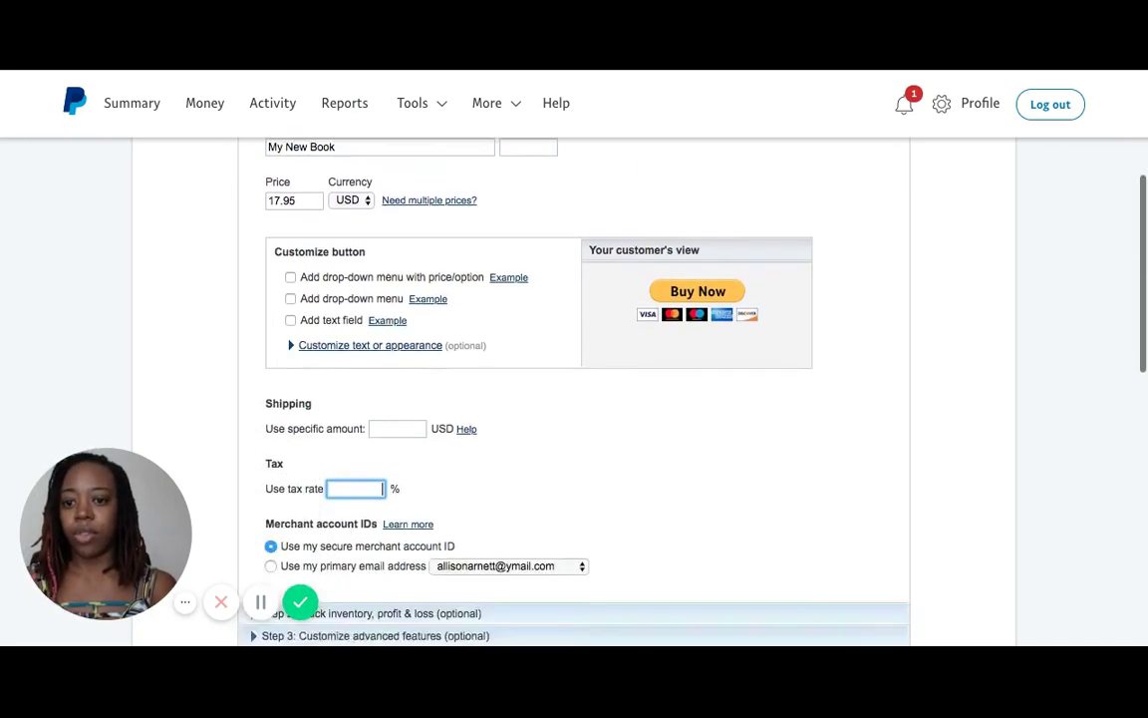
scroll(558, 389, "down", 1)
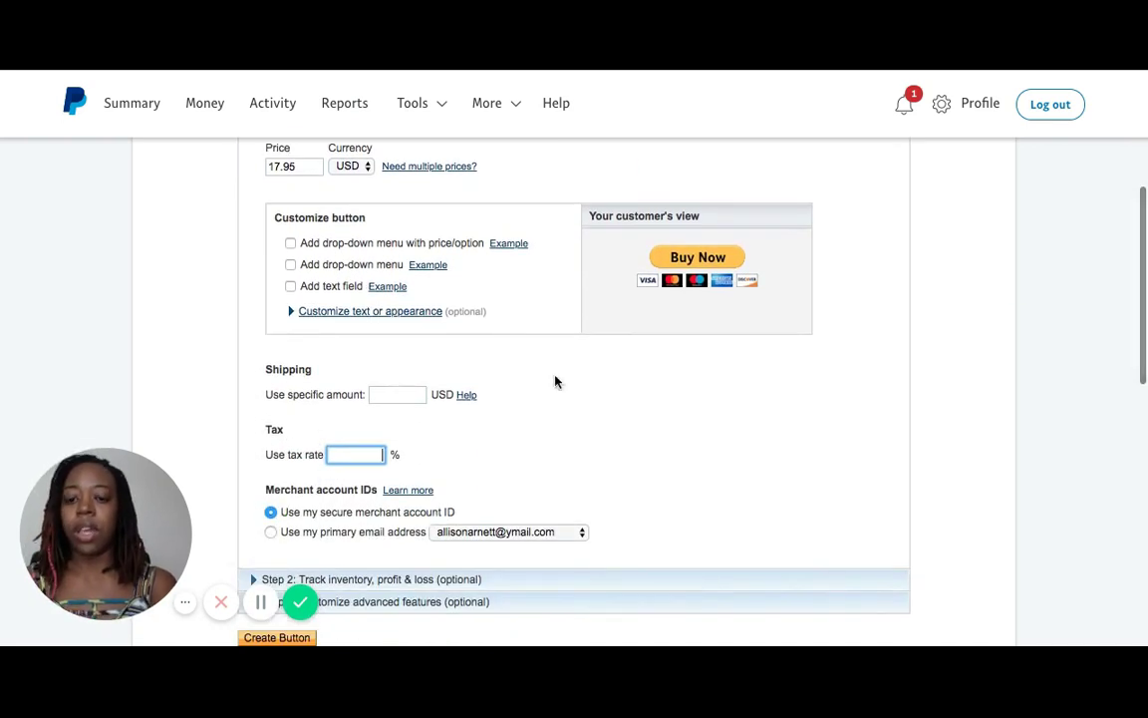
scroll(541, 372, "down", 4)
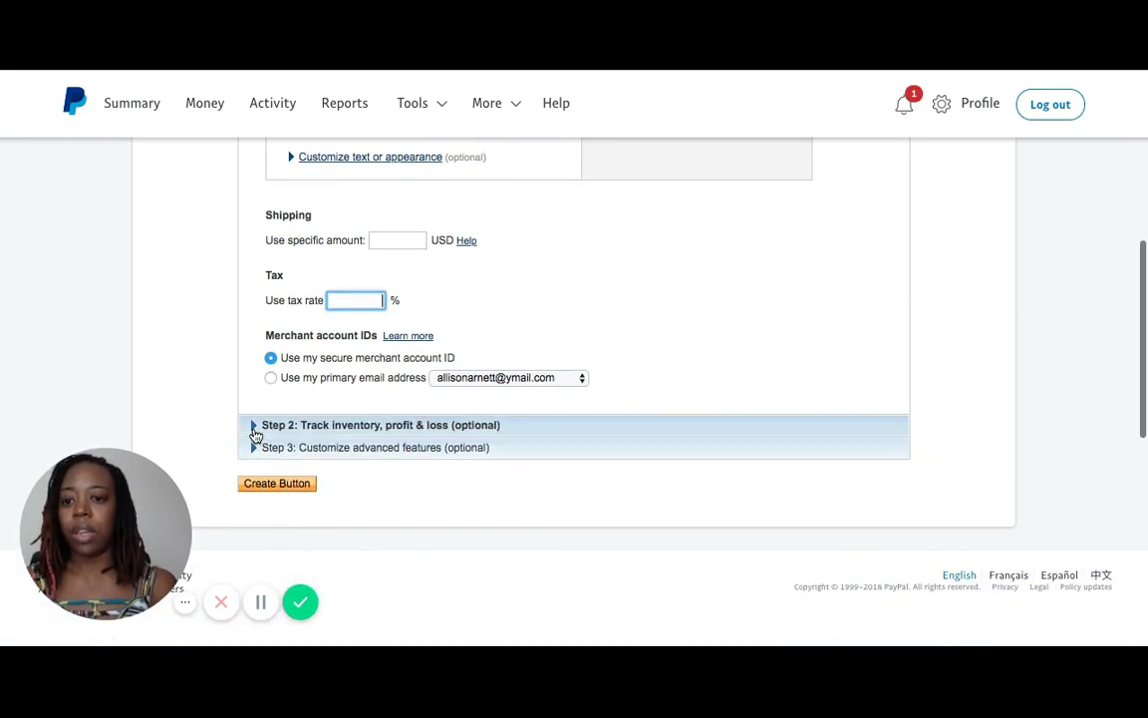
left_click(256, 427)
scroll(253, 434, "down", 5)
scroll(254, 433, "up", 5)
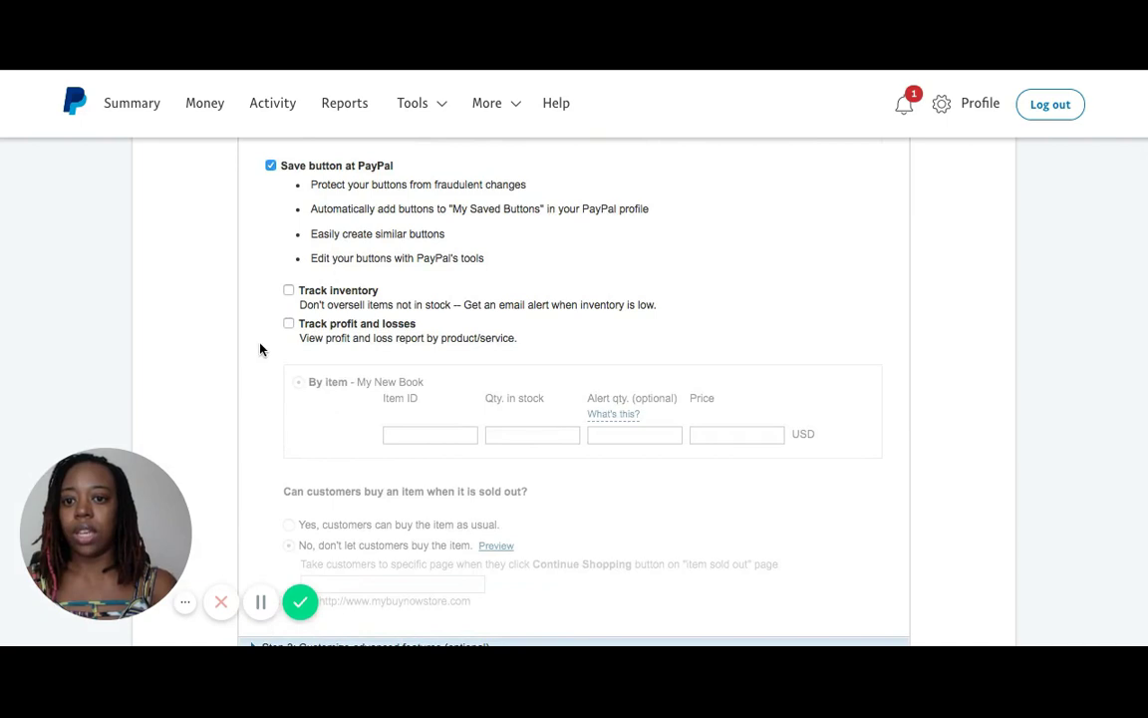
scroll(259, 349, "down", 7)
scroll(262, 348, "up", 10)
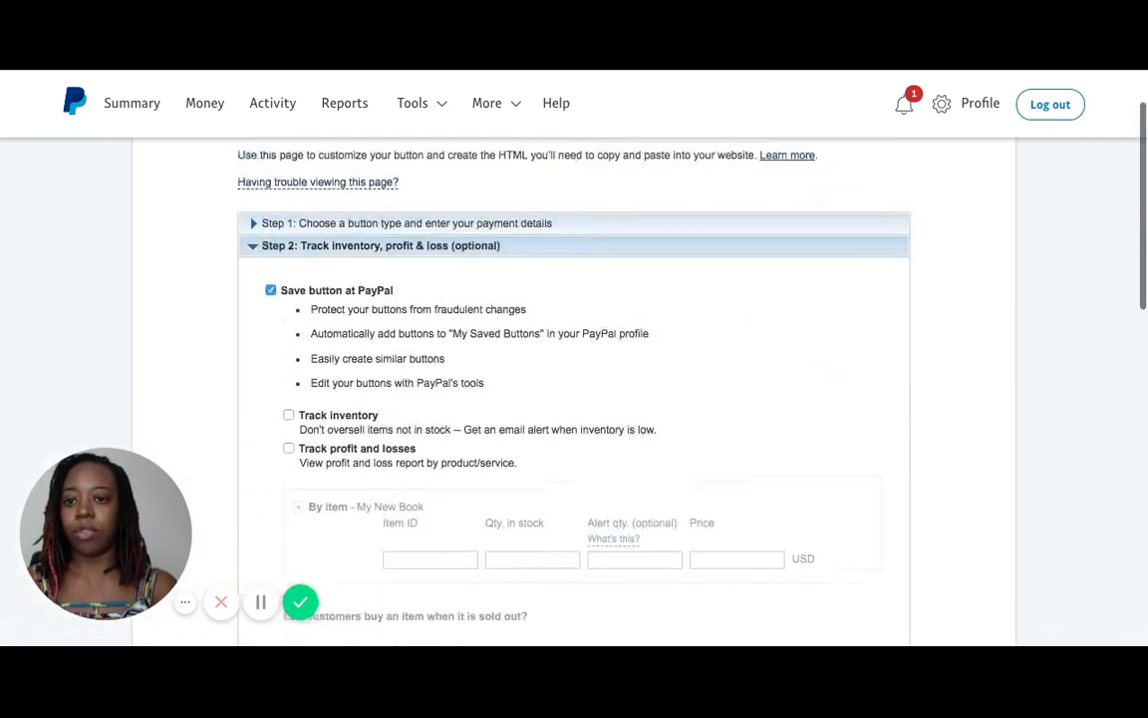
scroll(257, 359, "down", 10)
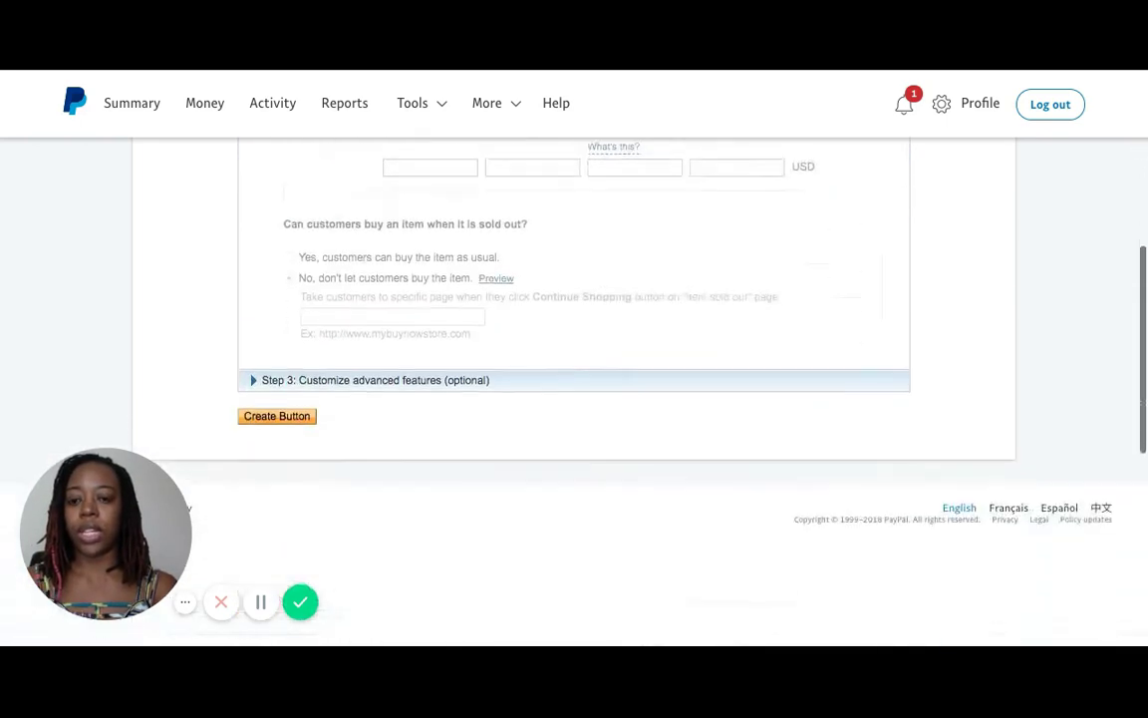
Step: Expand the advanced features section and allow customers to change order quantities
left_click(256, 351)
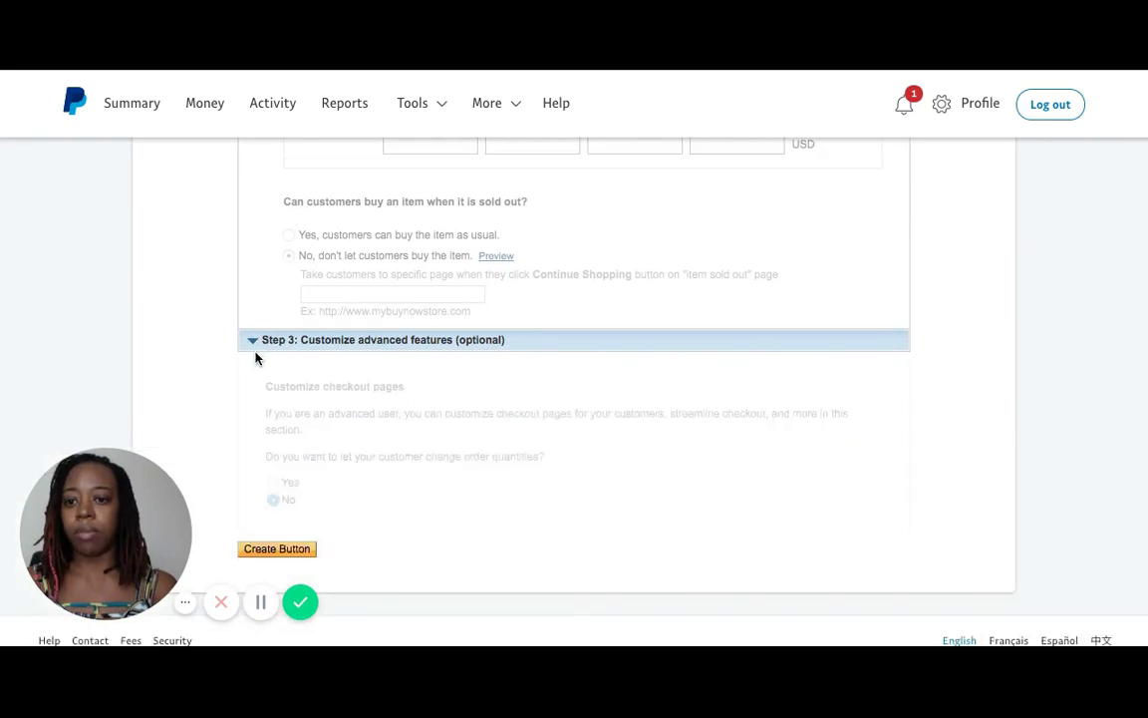
scroll(256, 357, "down", 3)
scroll(256, 357, "up", 2)
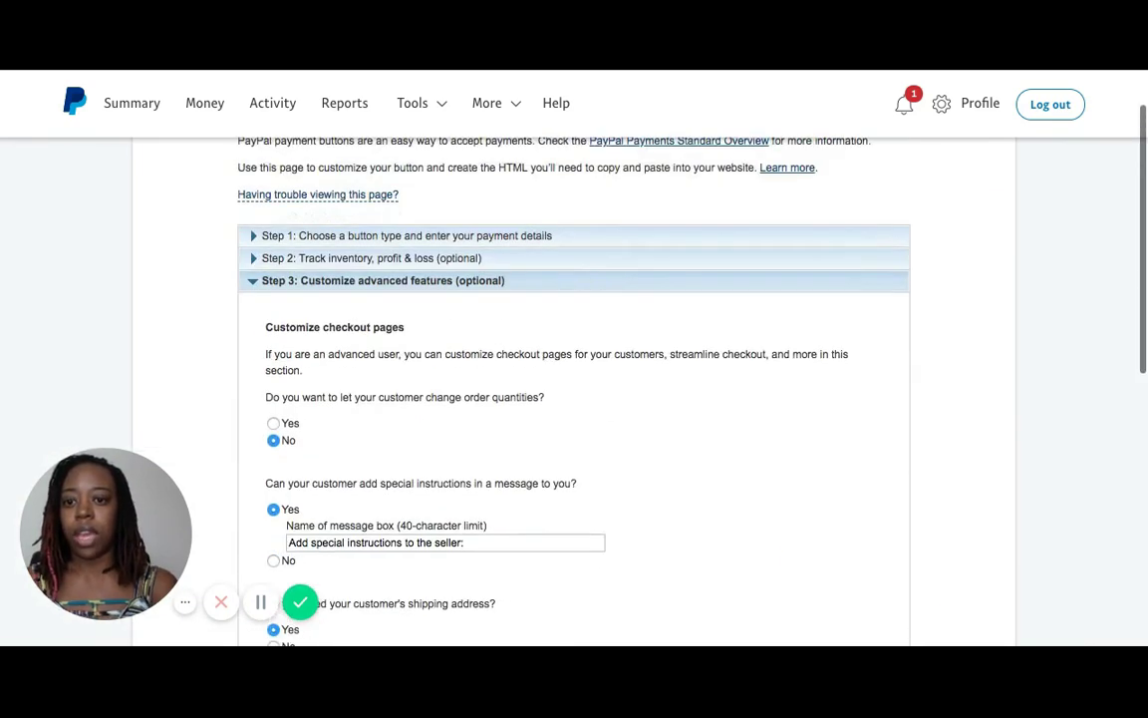
scroll(573, 389, "down", 4)
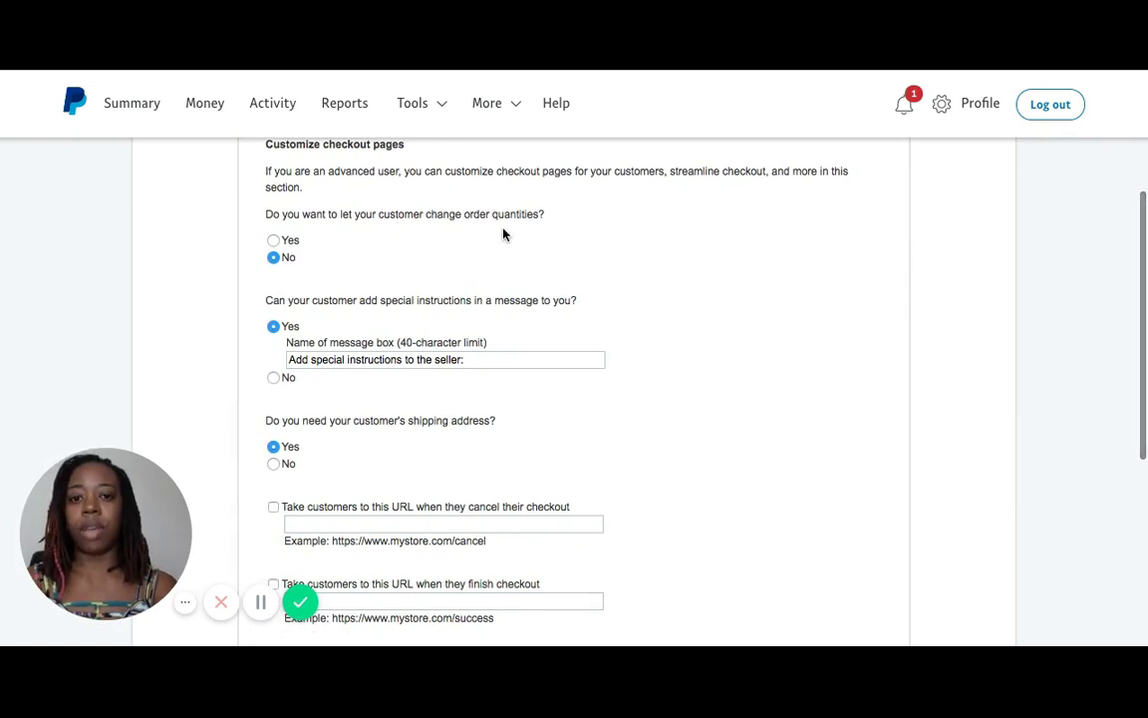
left_click(274, 242)
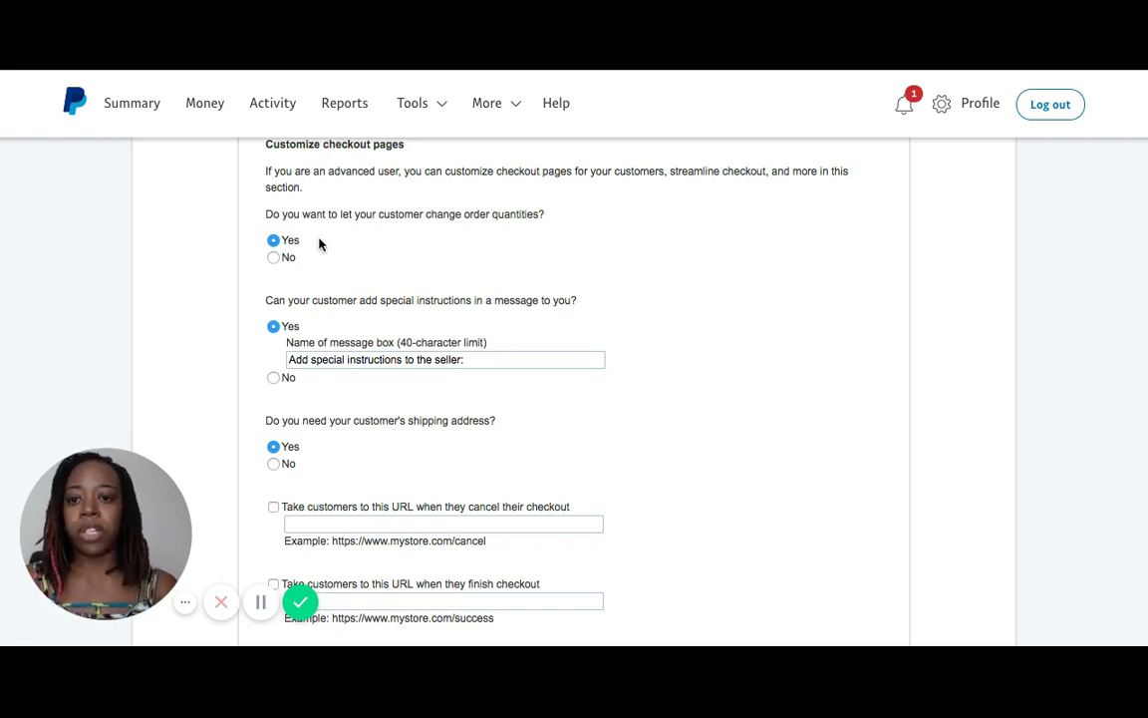
Step: Try out the redirect URL options for customers who finish or cancel their checkout
scroll(319, 243, "down", 2)
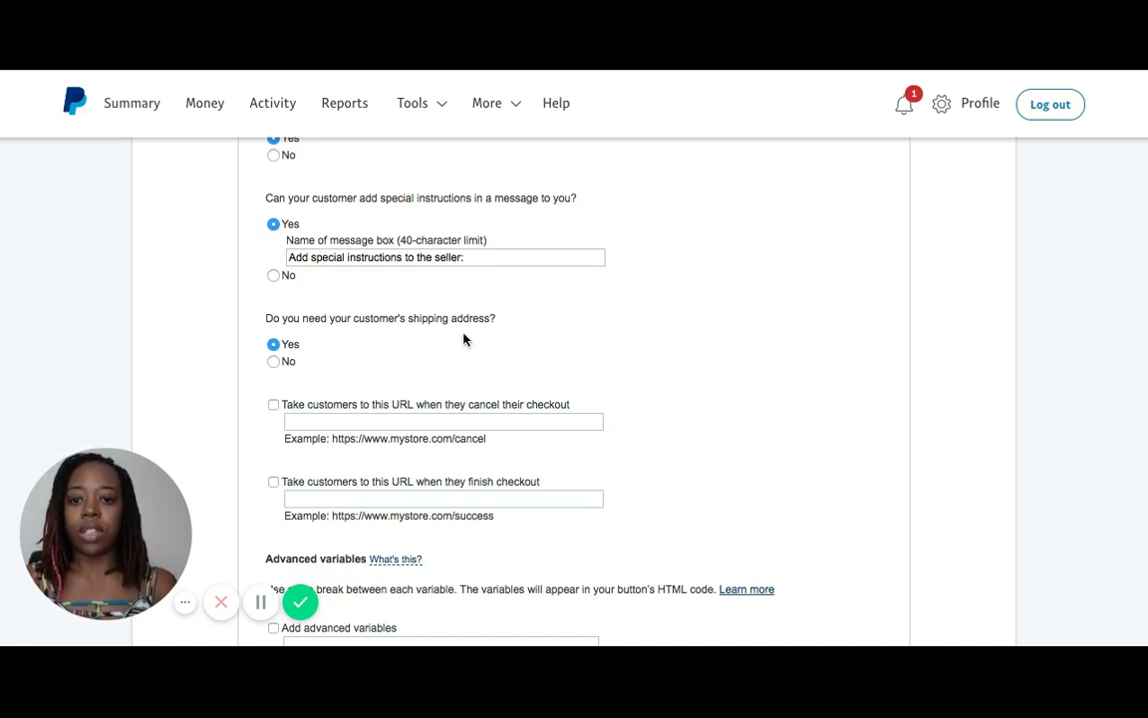
scroll(464, 340, "down", 2)
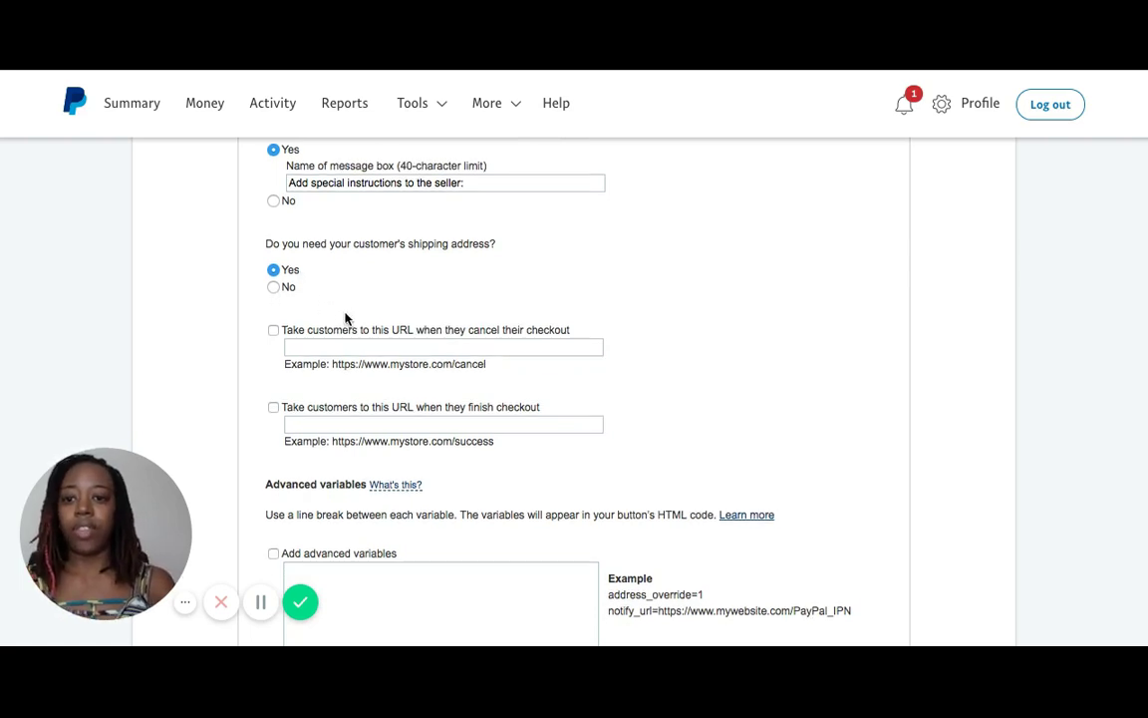
scroll(346, 317, "down", 2)
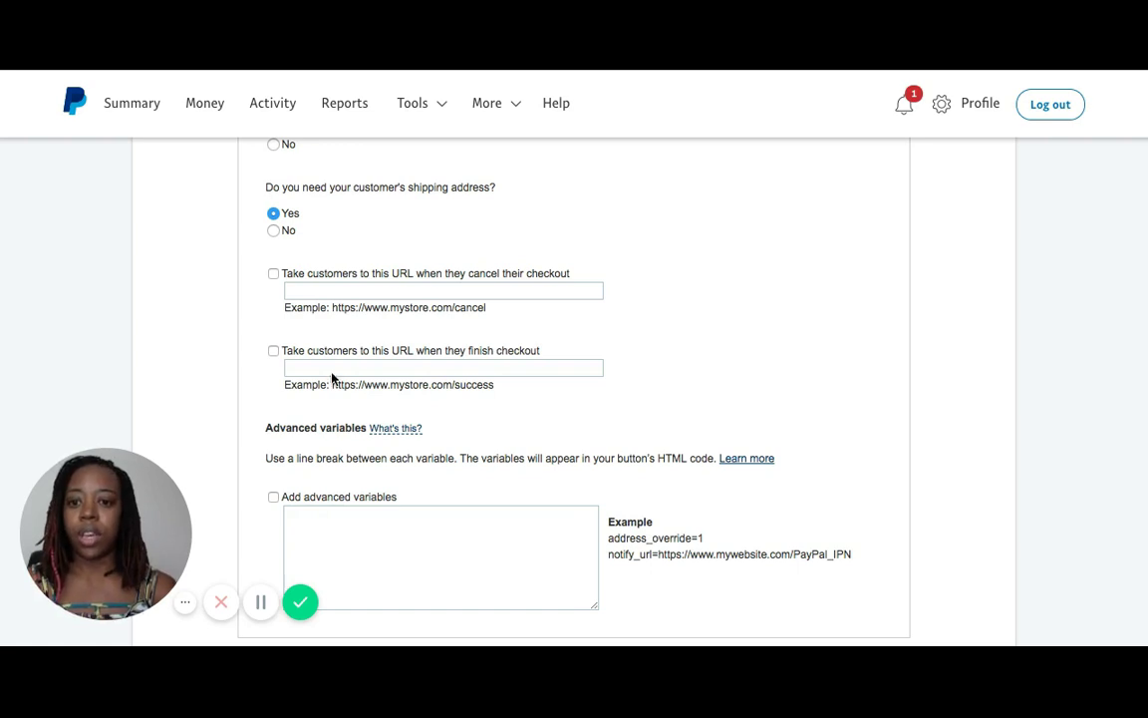
left_click(273, 352)
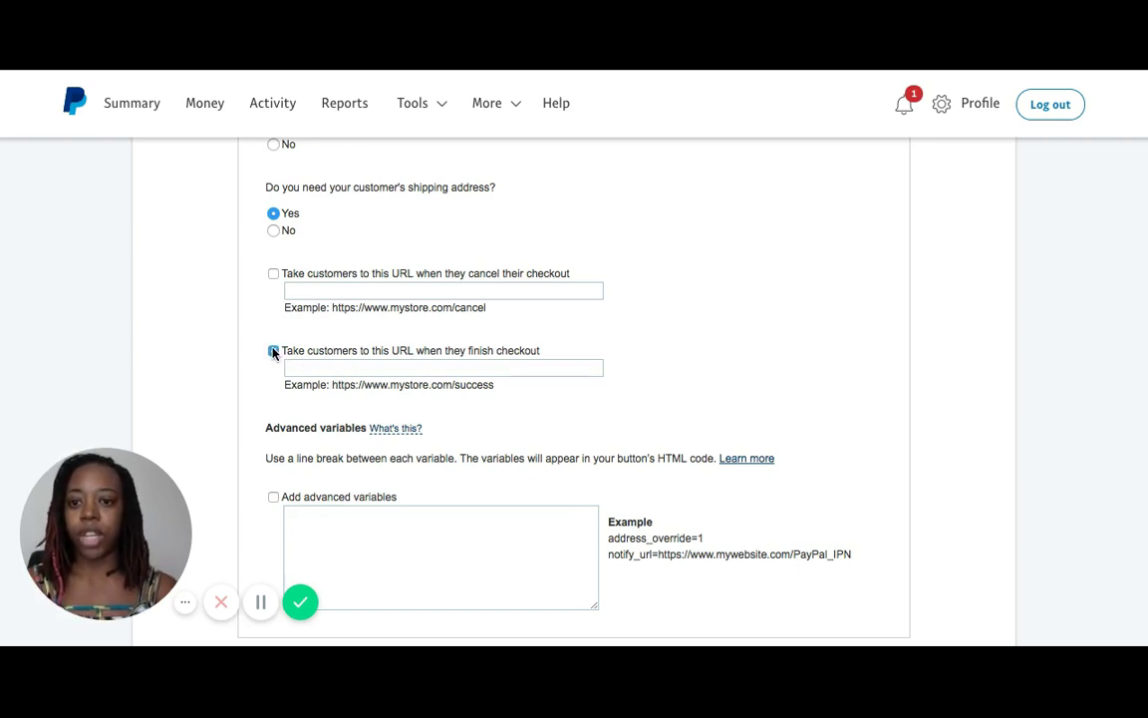
left_click(306, 369)
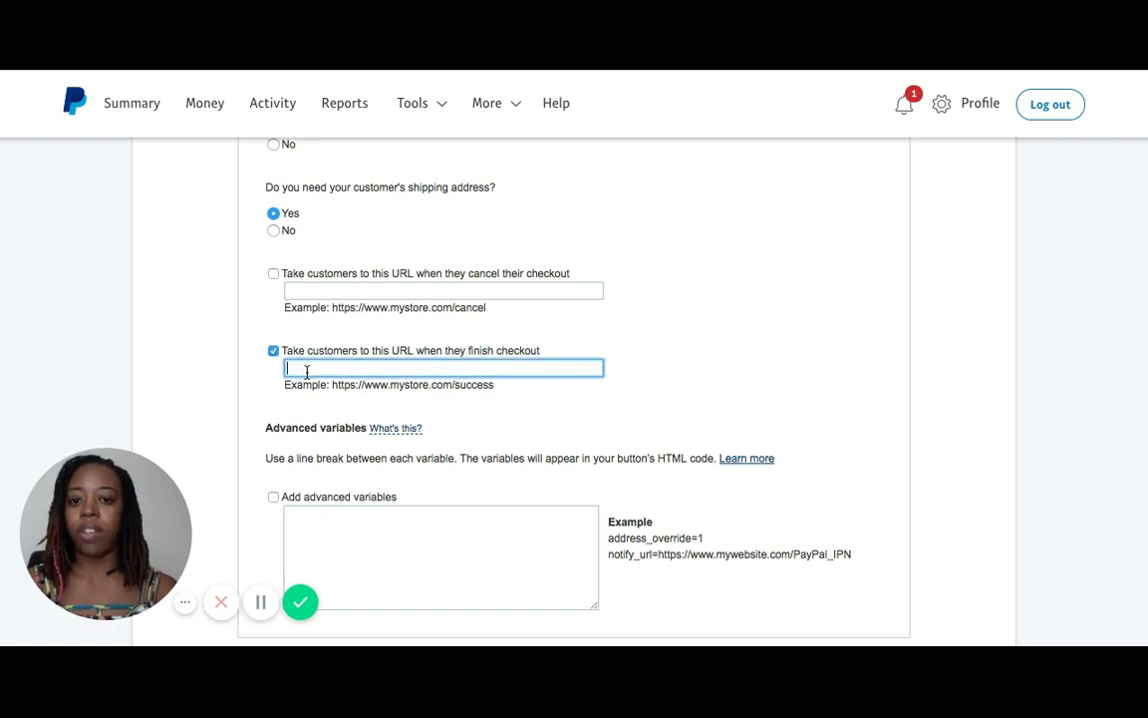
left_click(273, 351)
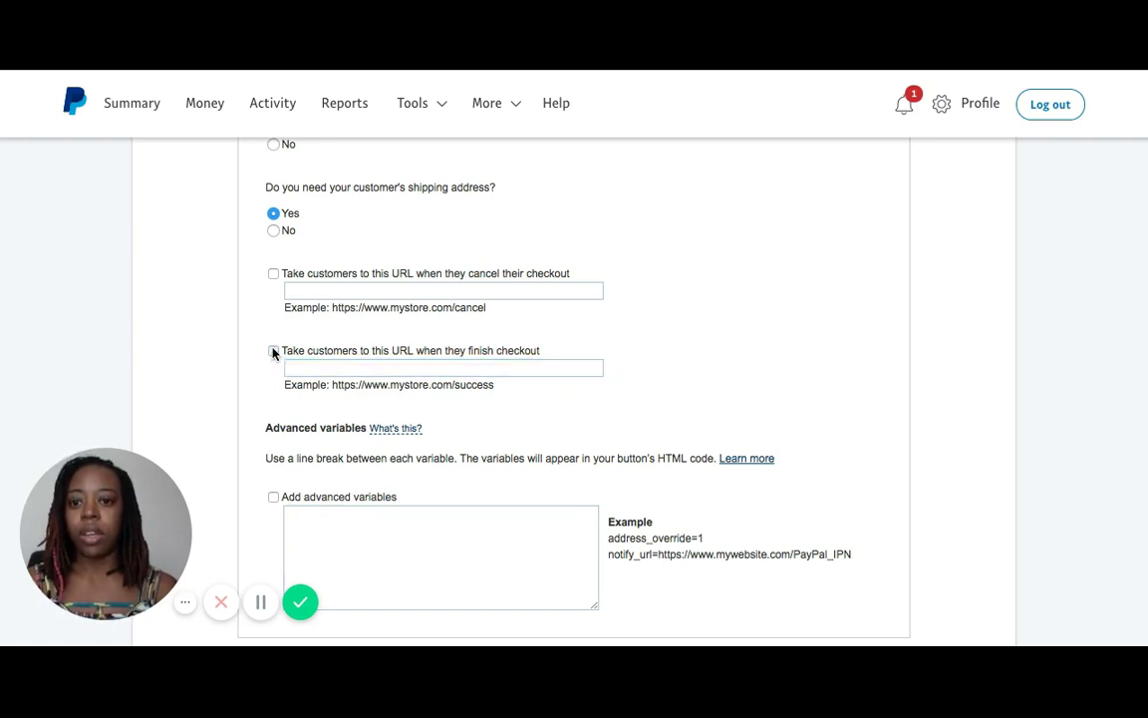
left_click(274, 274)
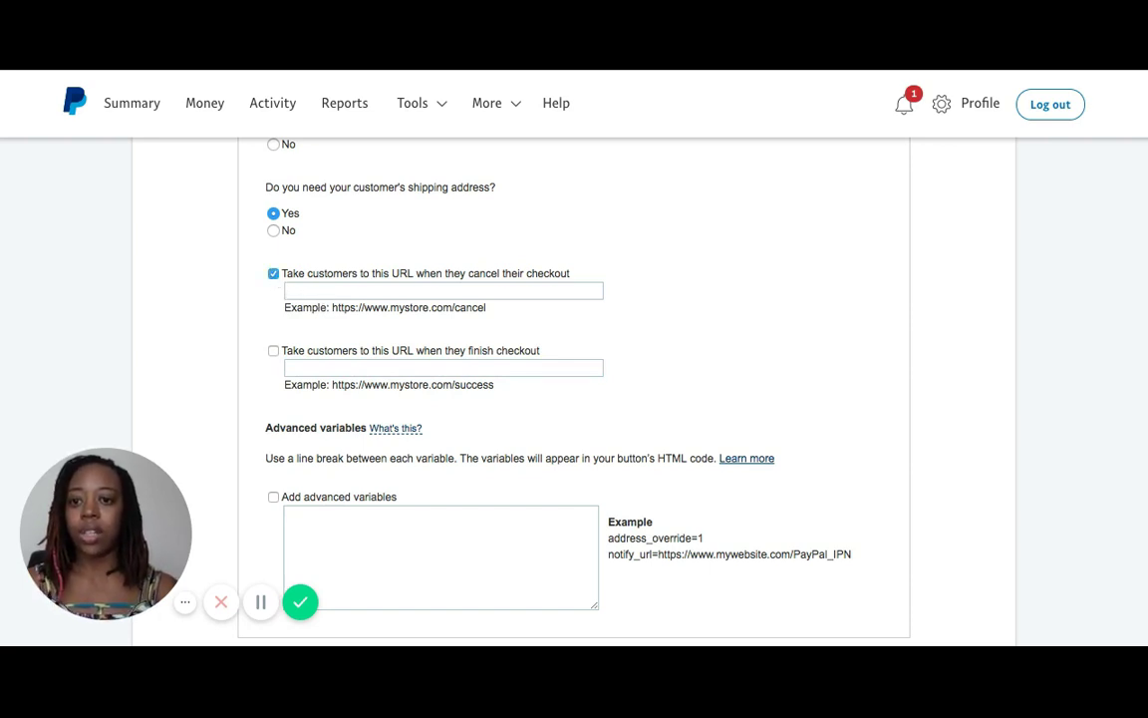
left_click(307, 288)
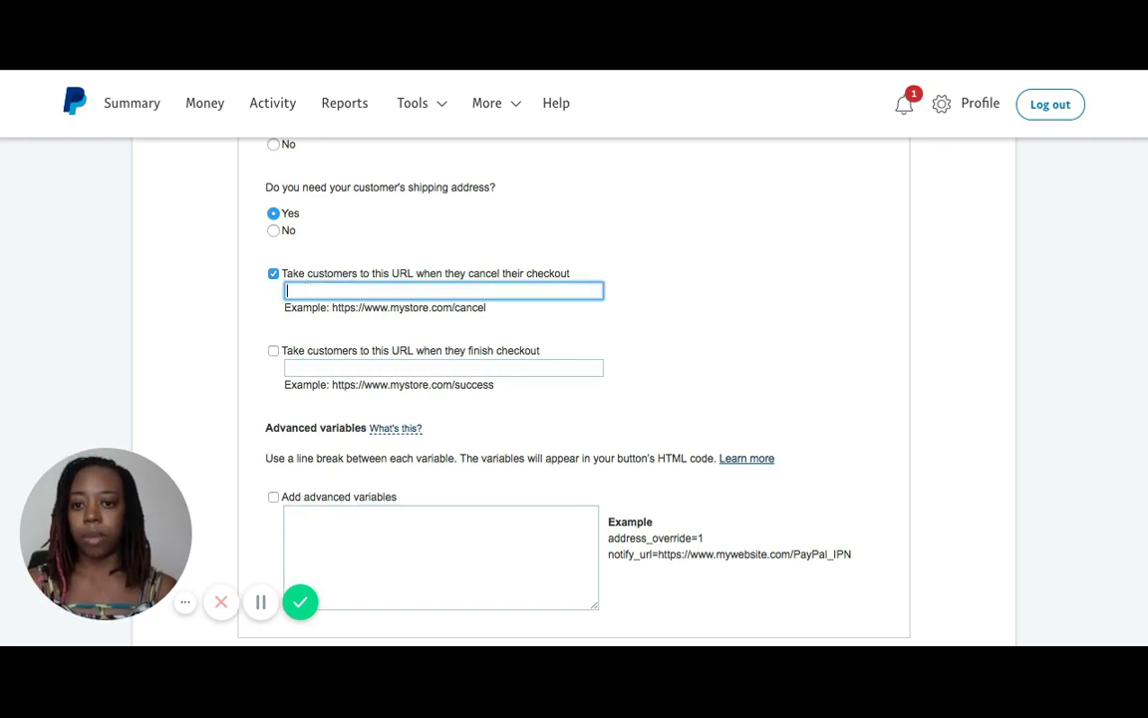
left_click(274, 274)
Step: Review the advanced variables section and the payment details, including item name, price, shipping, tax and merchant account settings
scroll(277, 278, "down", 2)
scroll(277, 278, "down", 1)
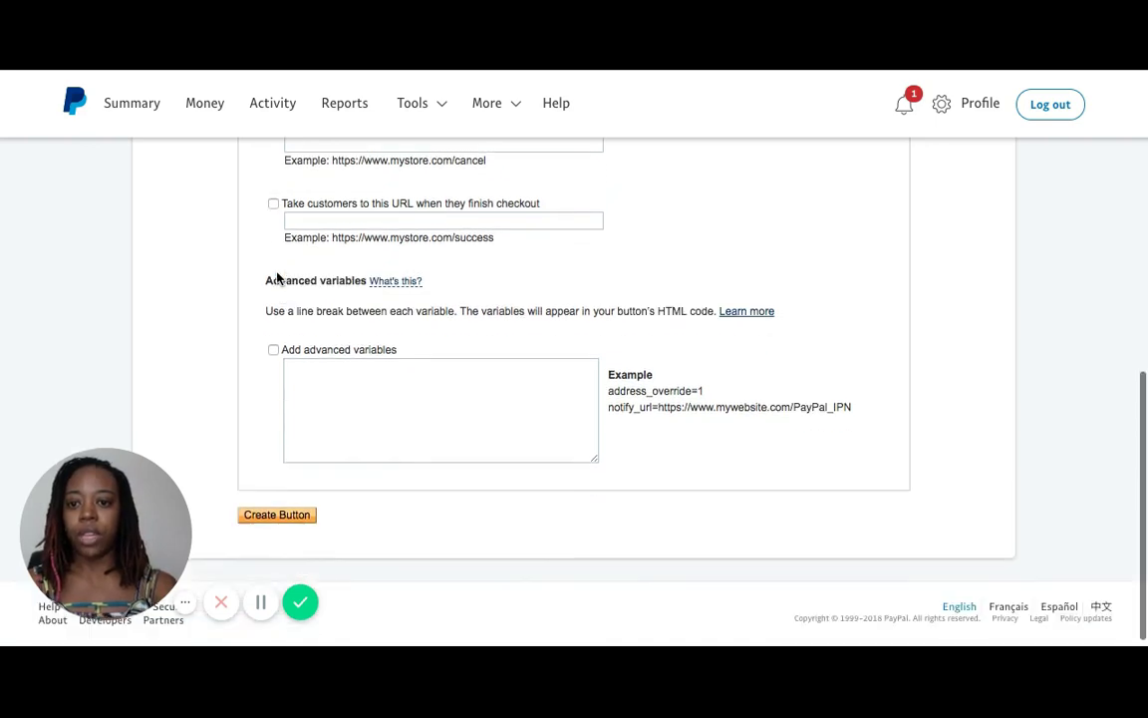
scroll(486, 430, "up", 5)
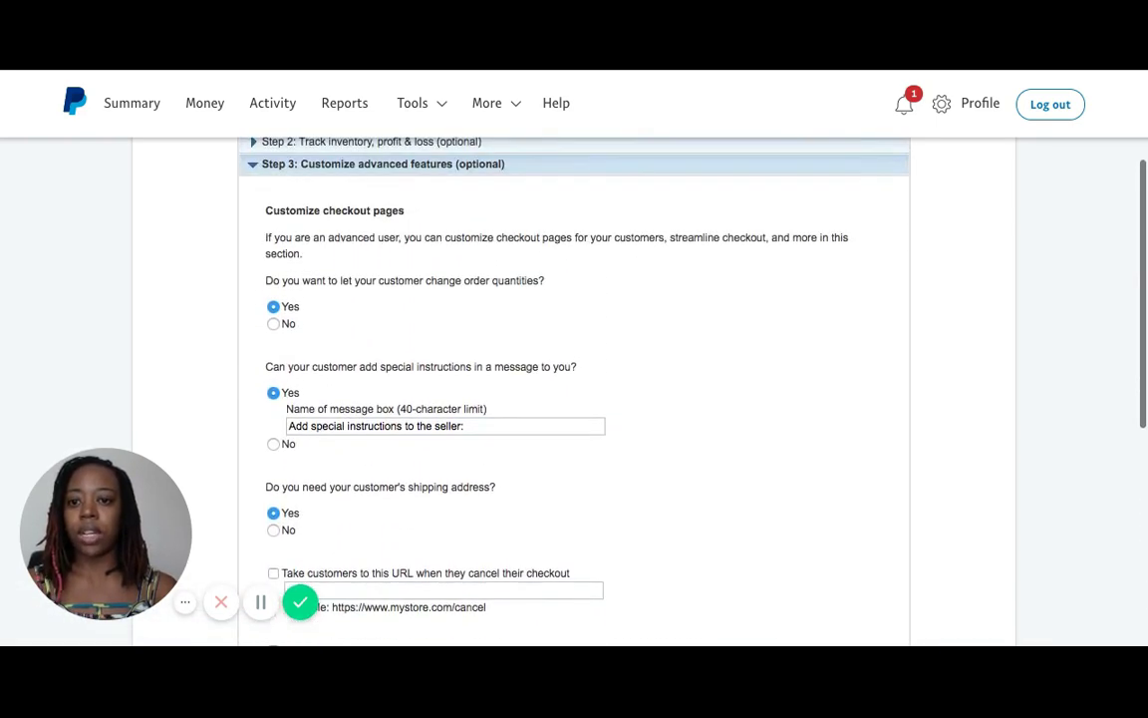
scroll(410, 422, "up", 3)
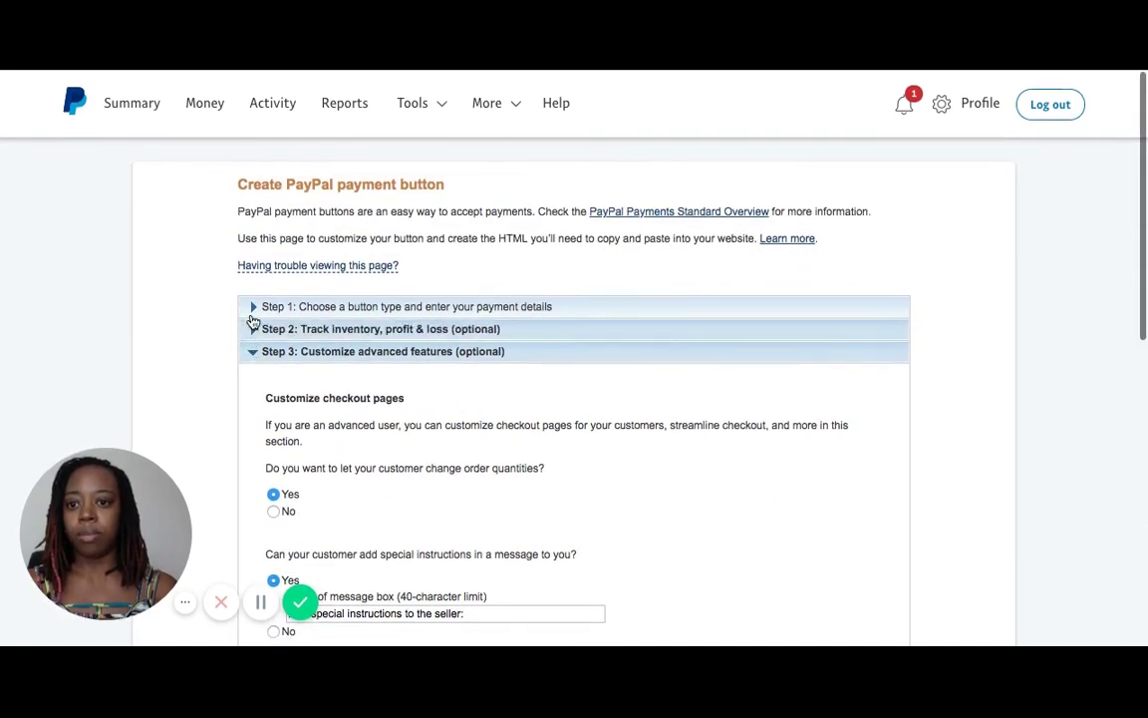
left_click(252, 311)
scroll(394, 377, "down", 3)
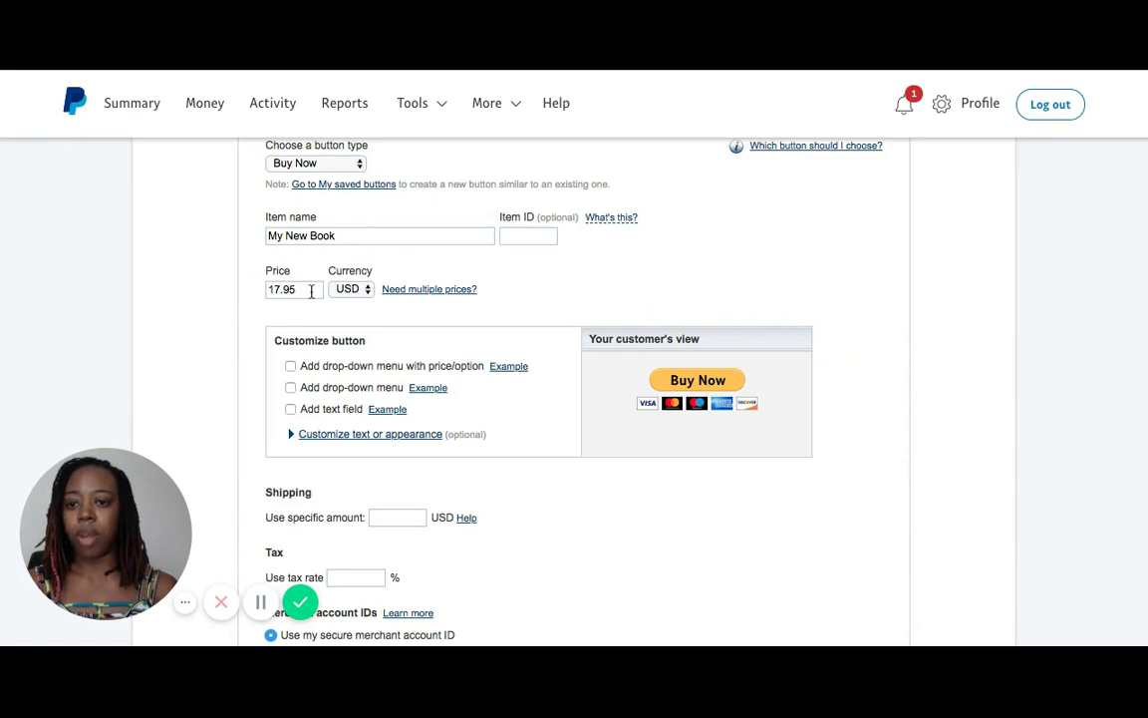
scroll(307, 297, "down", 3)
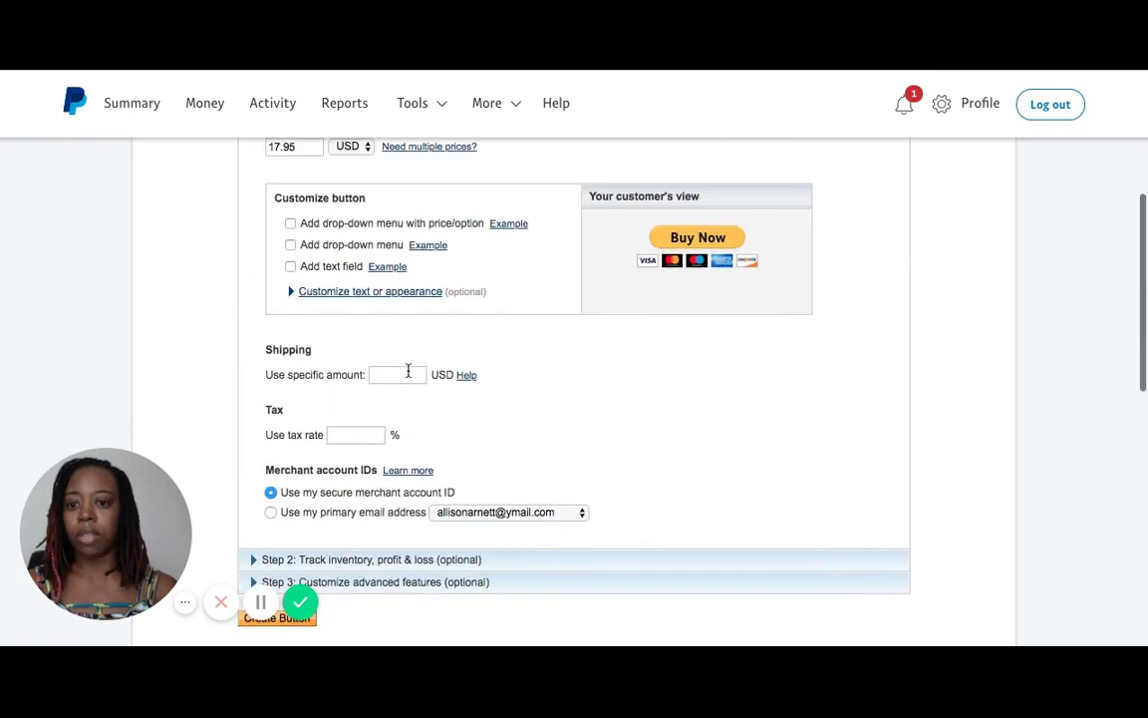
scroll(387, 453, "down", 6)
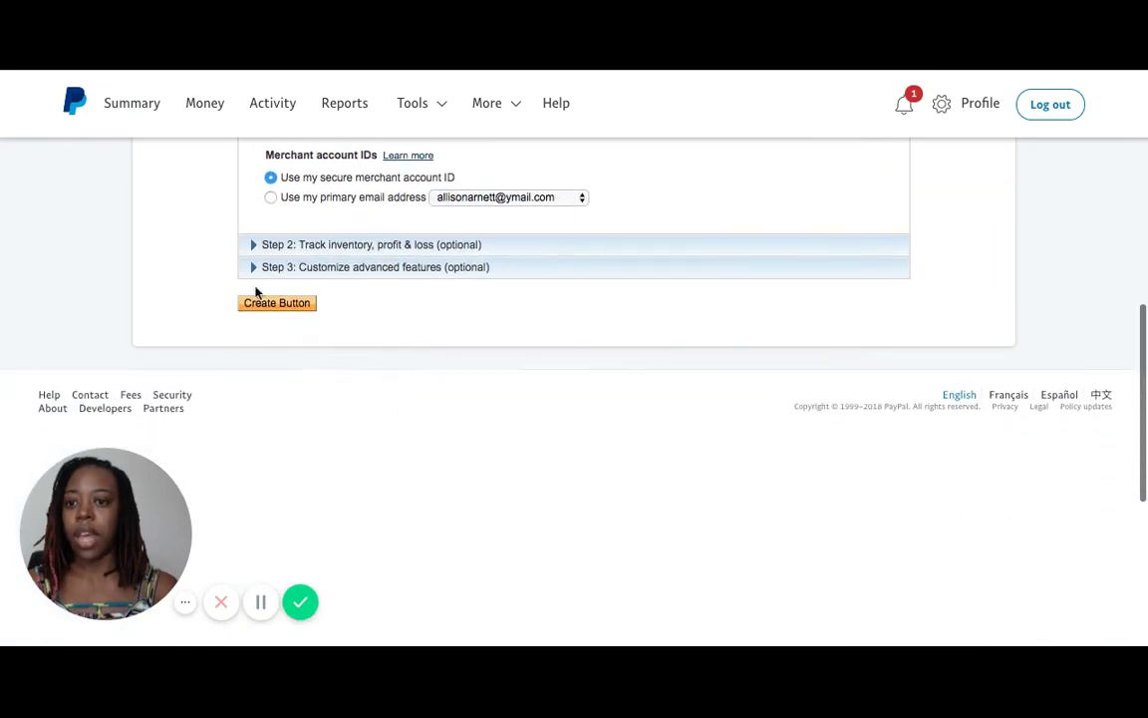
Step: Recheck the customized checkout page options and create the payment button
left_click(254, 274)
scroll(254, 275, "down", 8)
scroll(254, 276, "up", 8)
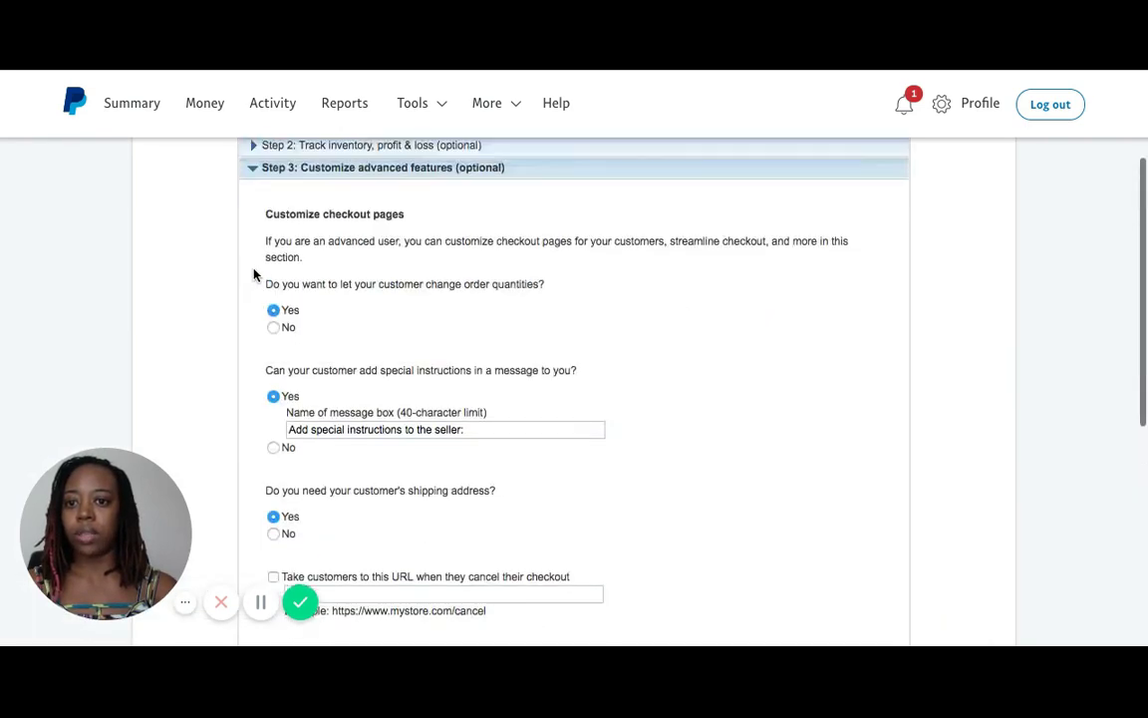
scroll(254, 275, "down", 2)
scroll(250, 340, "down", 8)
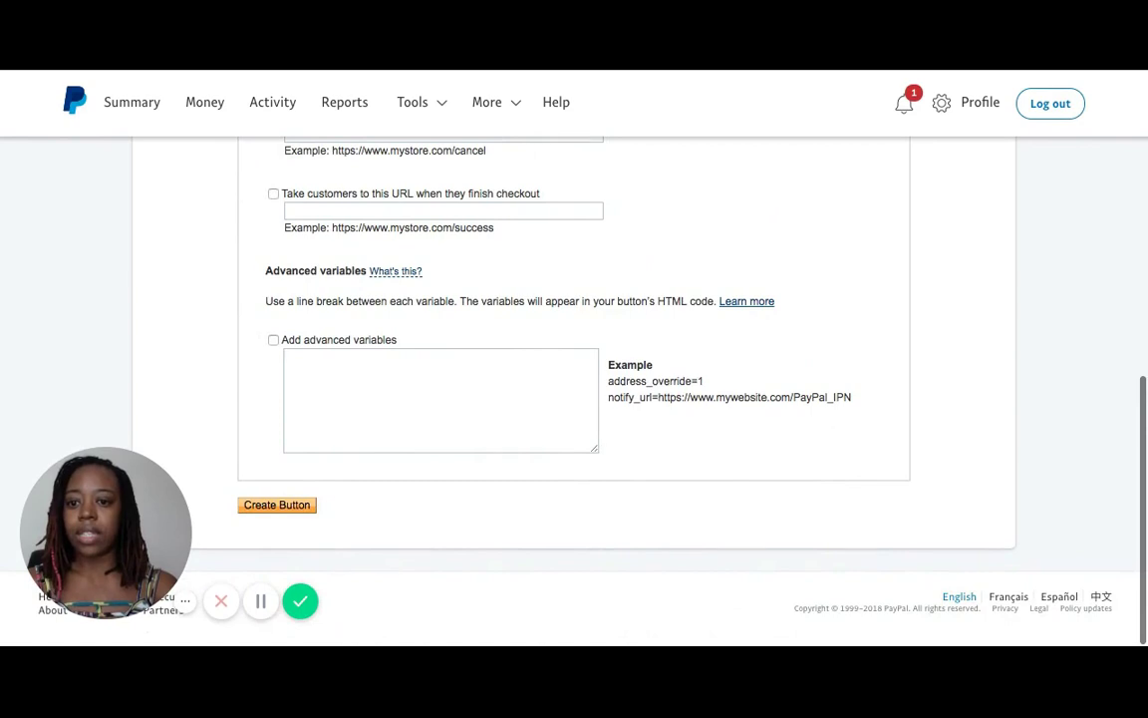
left_click(290, 515)
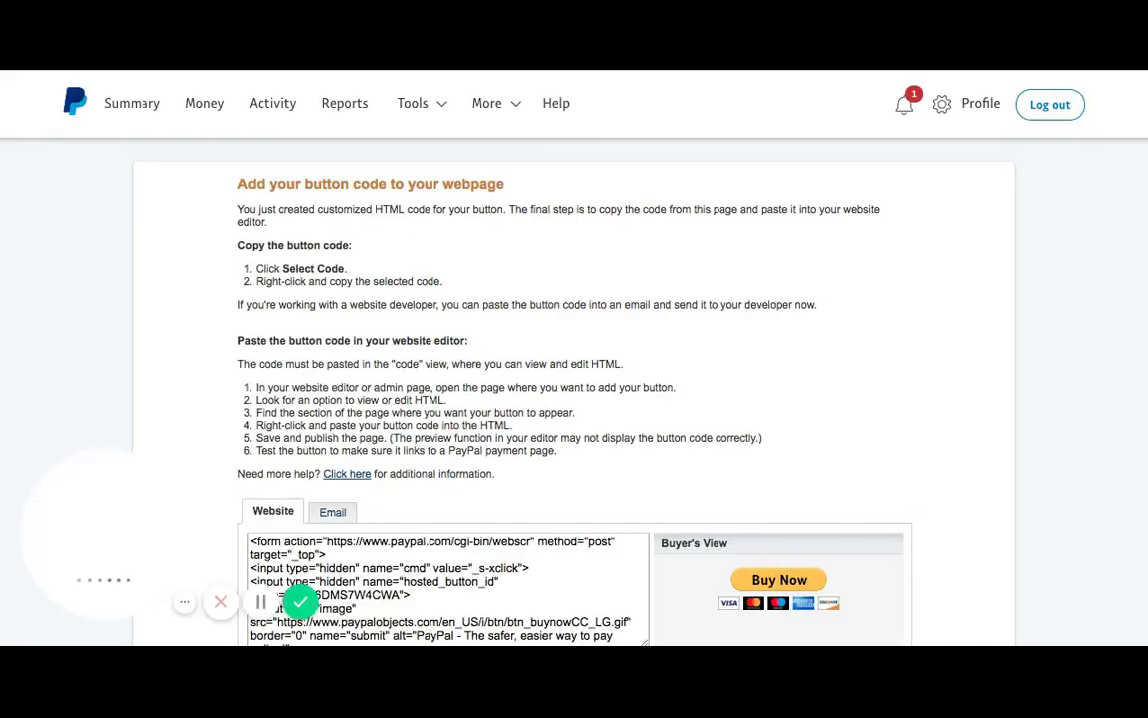
Step: Compare the button's website code with its email link and select the full email payment link
scroll(462, 320, "down", 2)
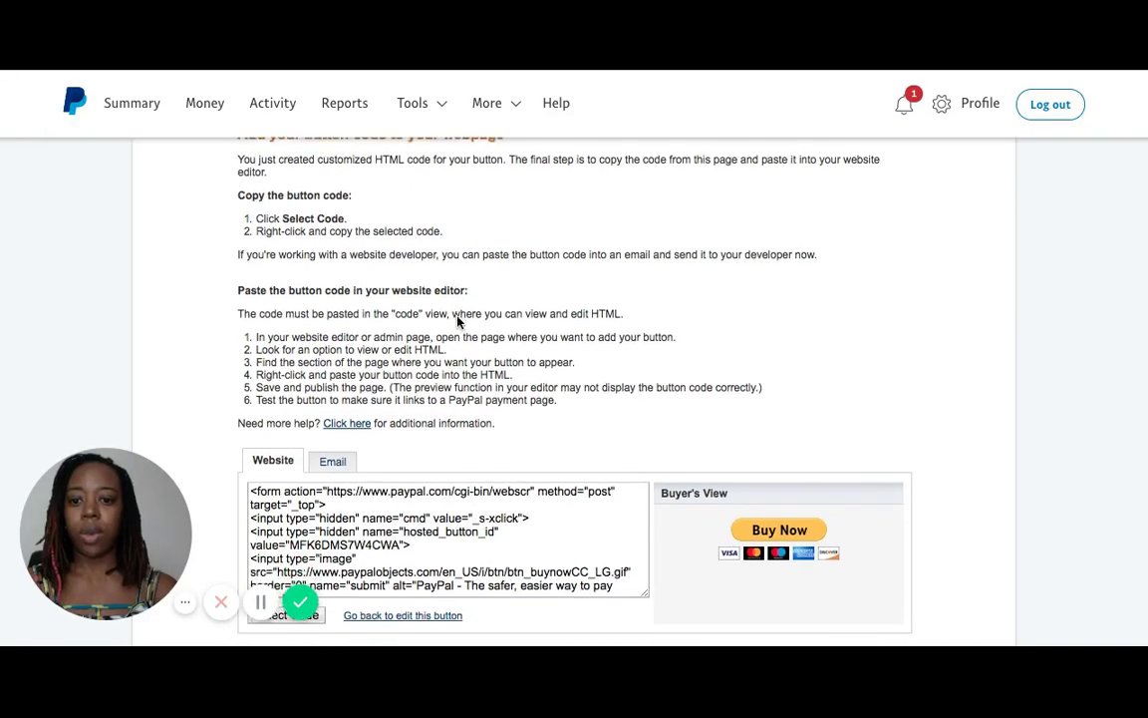
scroll(458, 316, "down", 2)
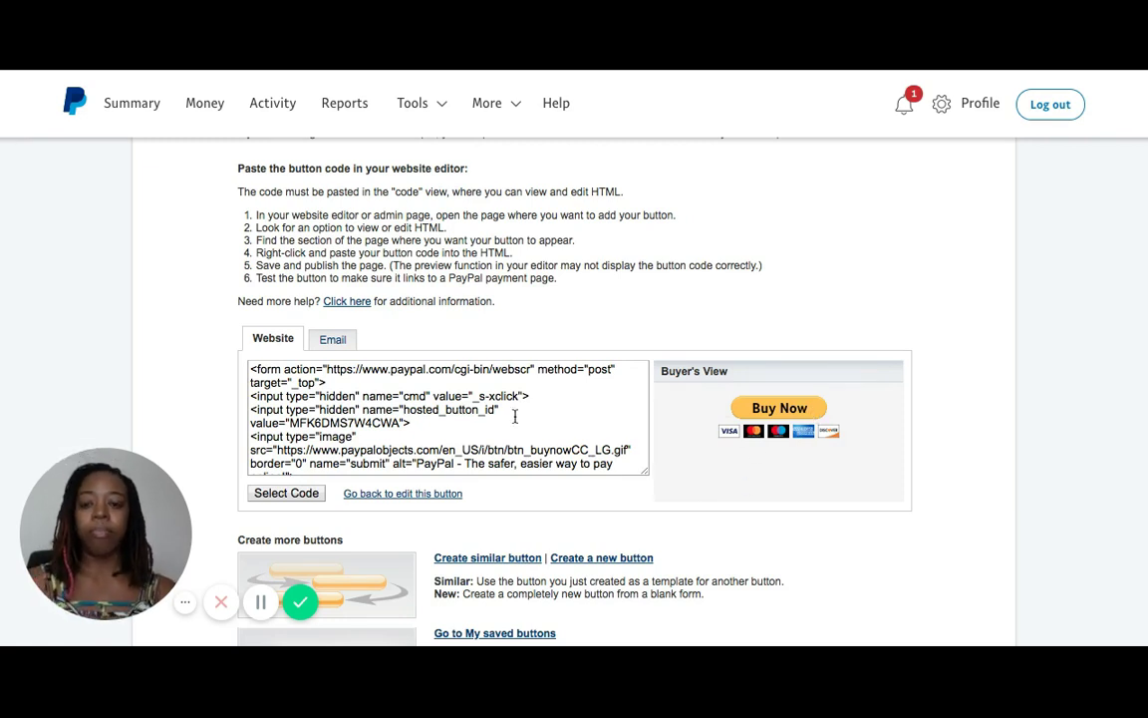
left_click(335, 341)
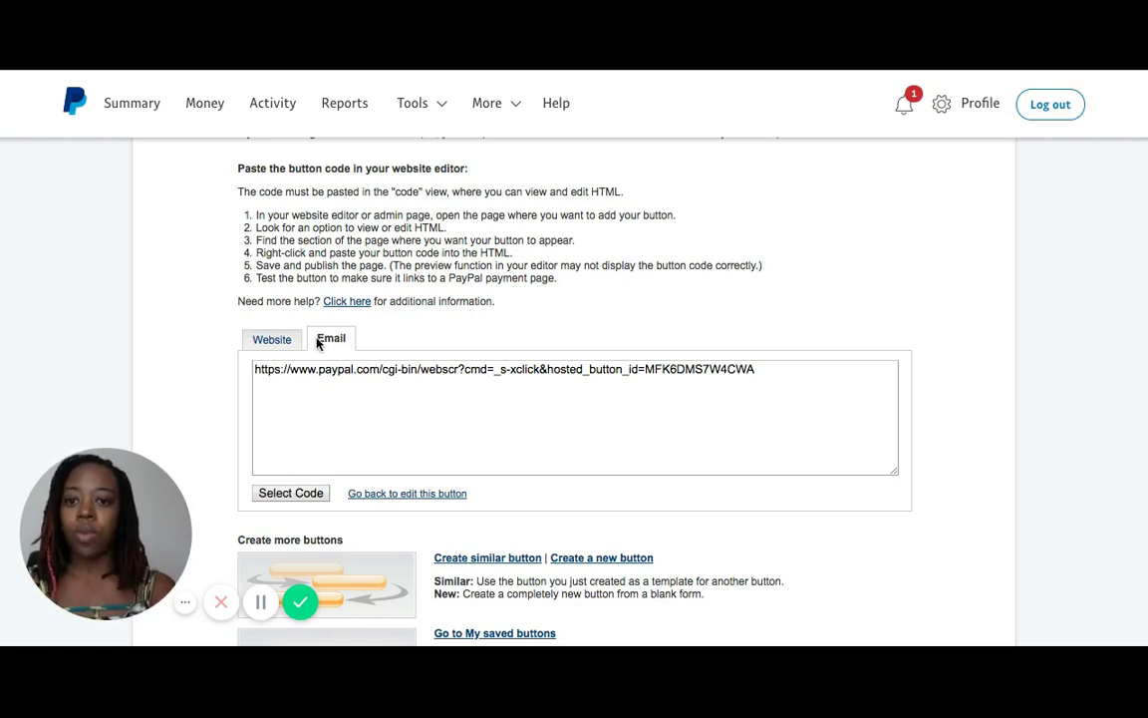
left_click(259, 346)
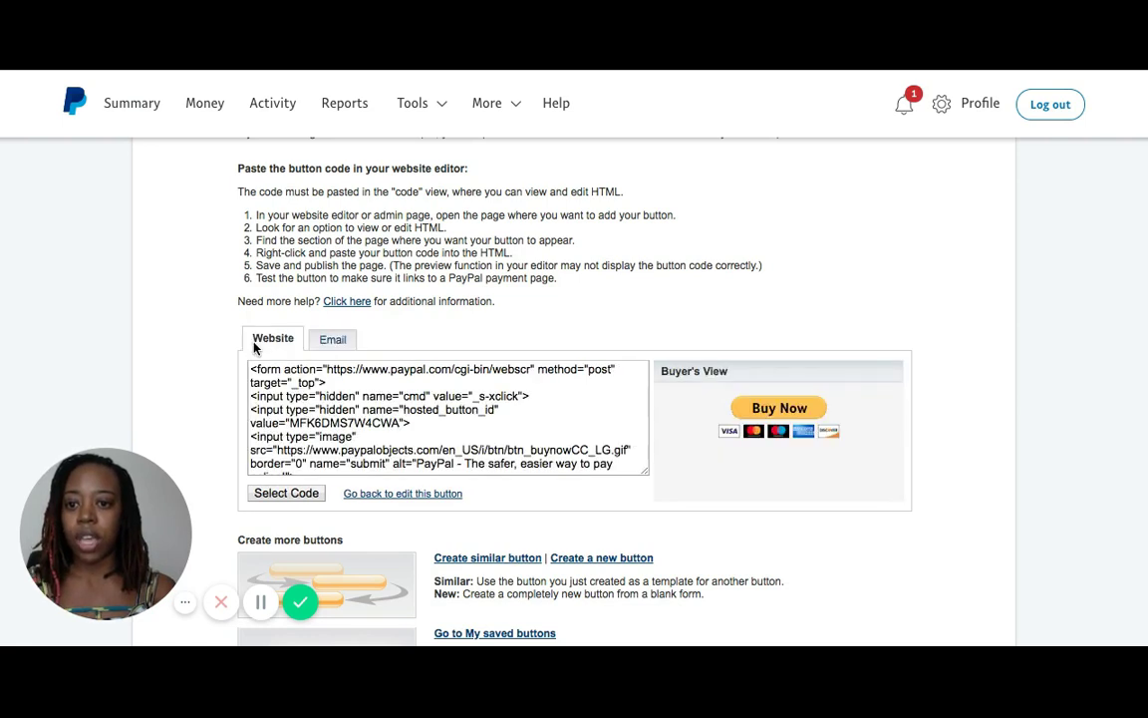
left_click(326, 341)
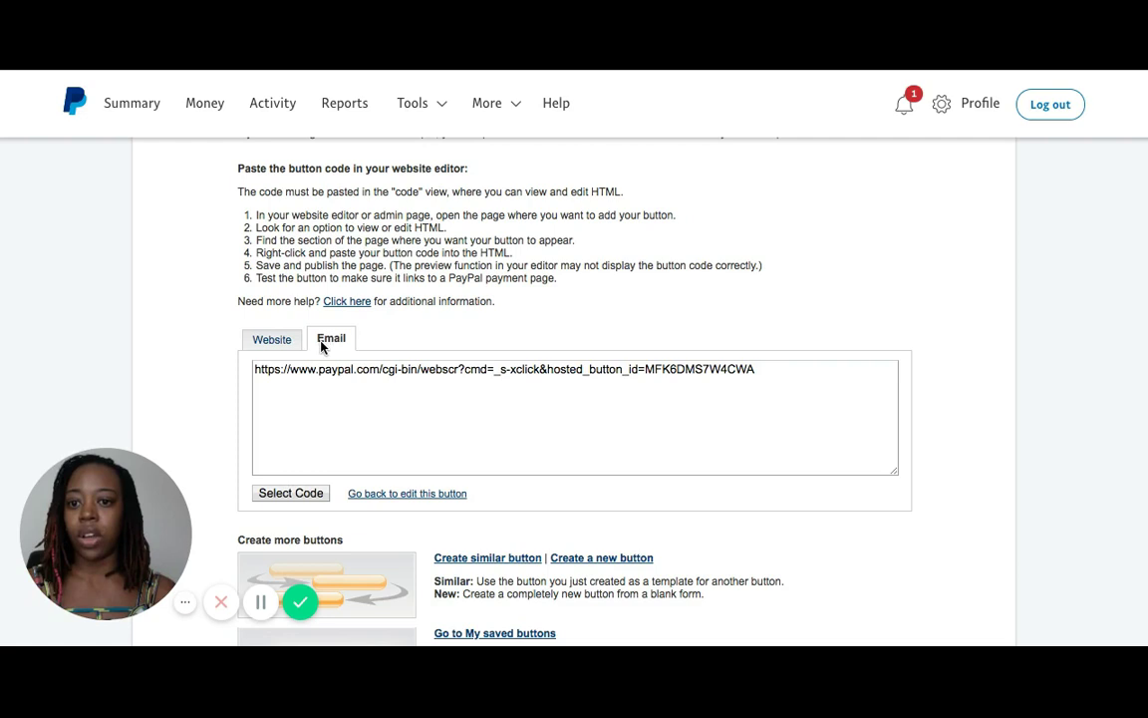
left_click(314, 367)
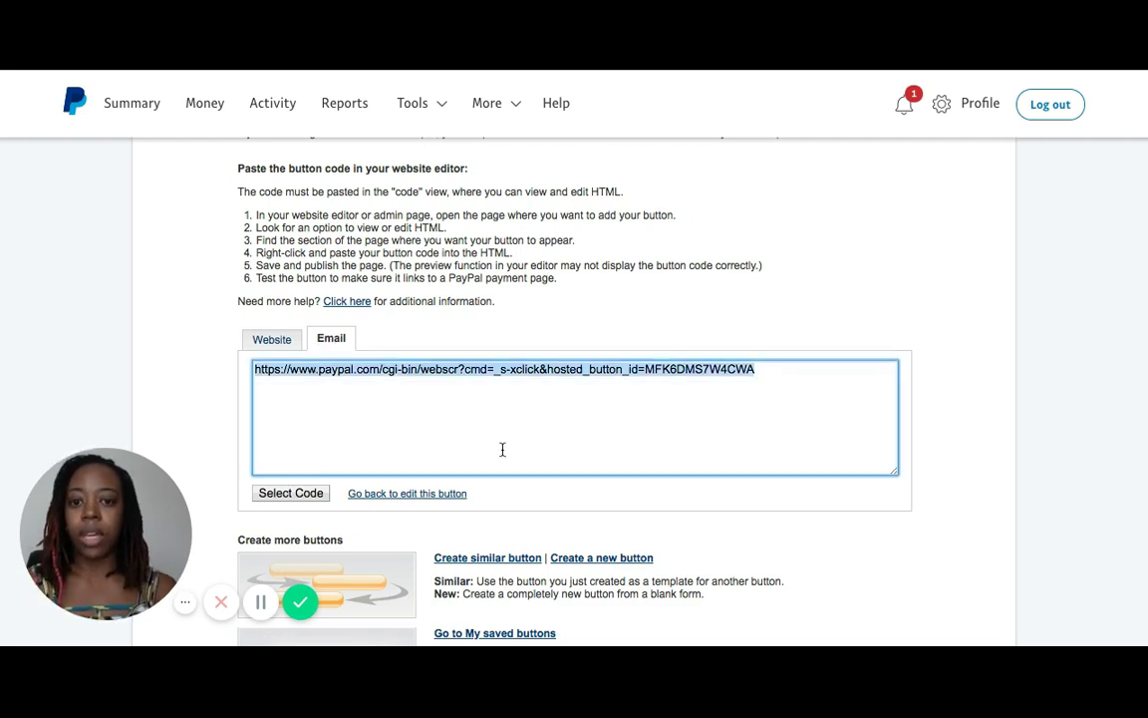
Step: Go to My saved buttons and show the available actions for the "My New Book" button
scroll(551, 397, "down", 3)
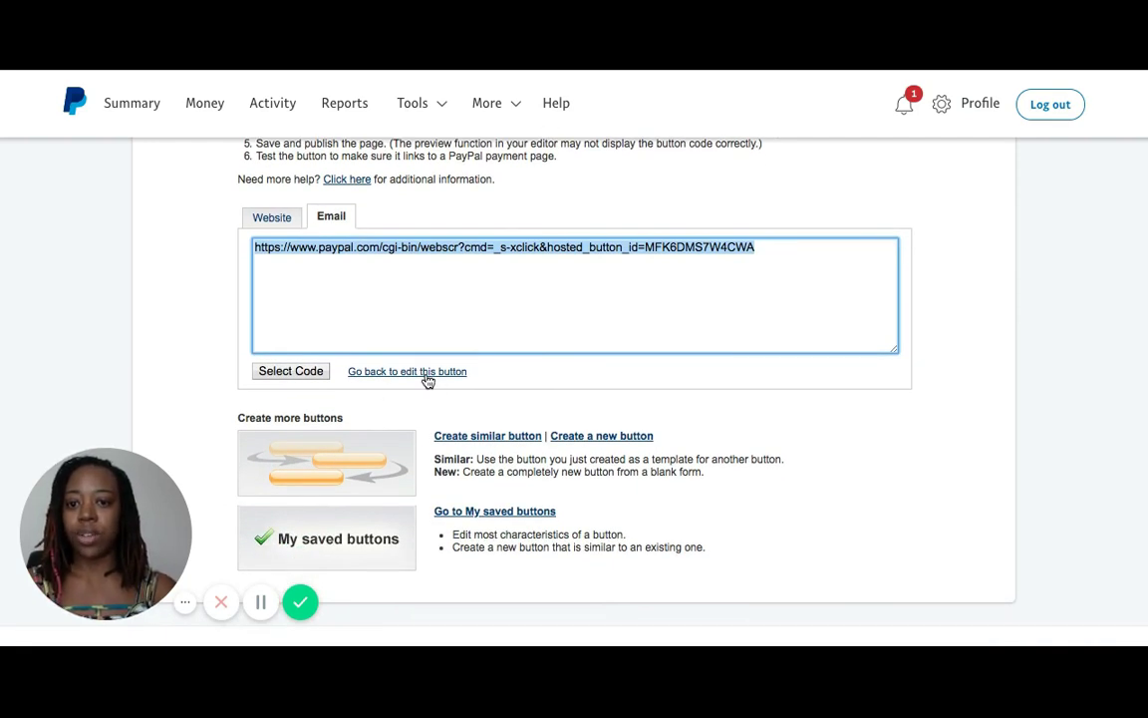
scroll(406, 377, "down", 1)
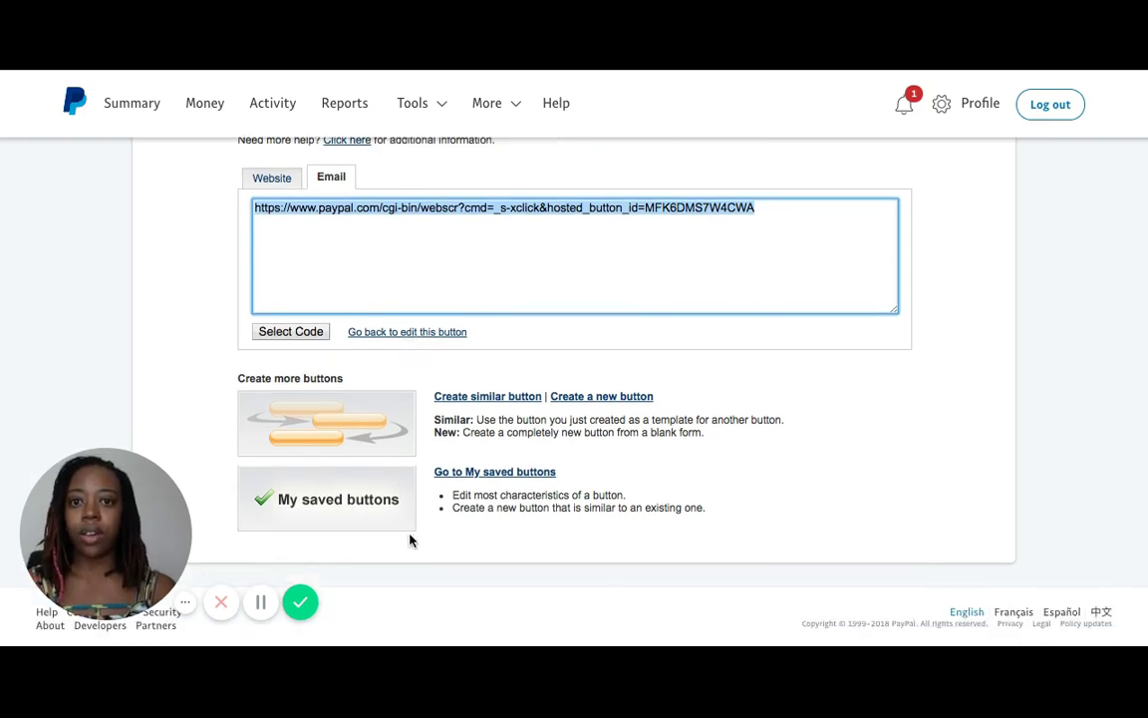
scroll(411, 540, "up", 8)
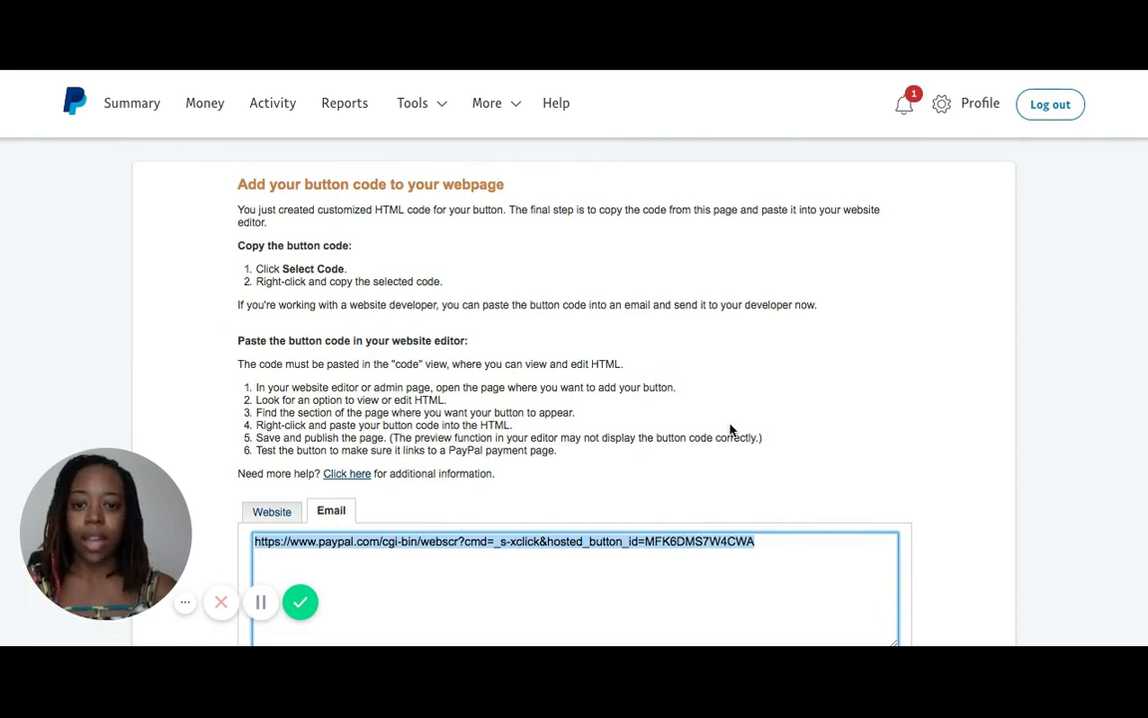
scroll(730, 430, "down", 5)
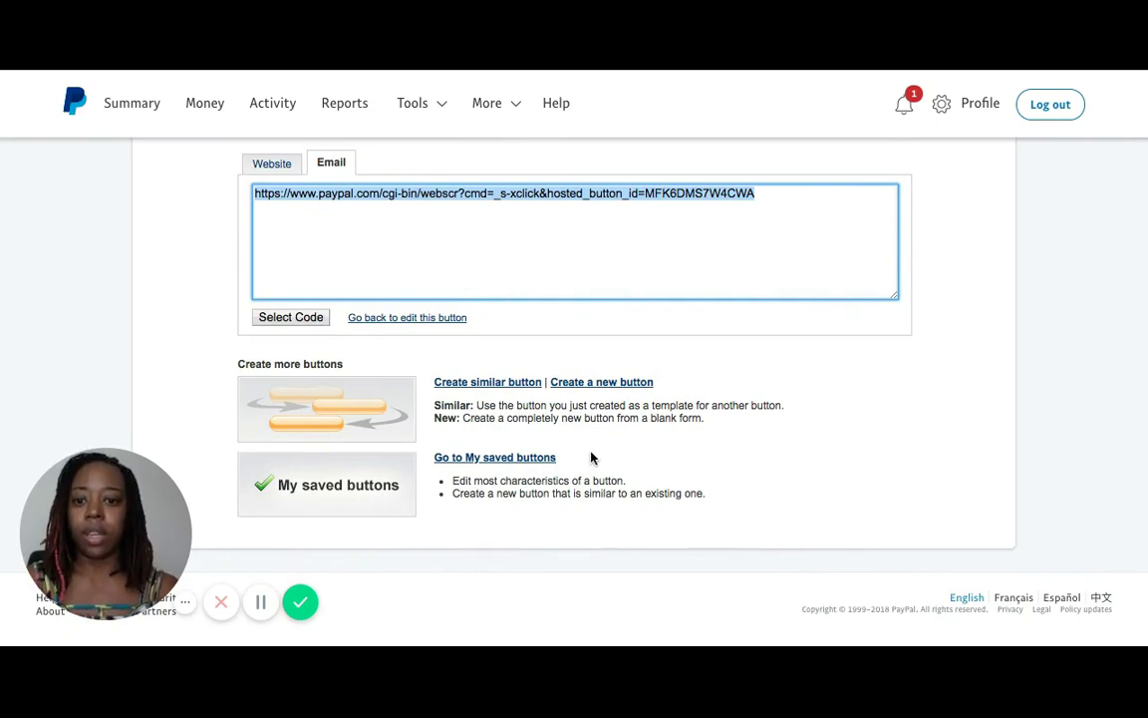
left_click(491, 465)
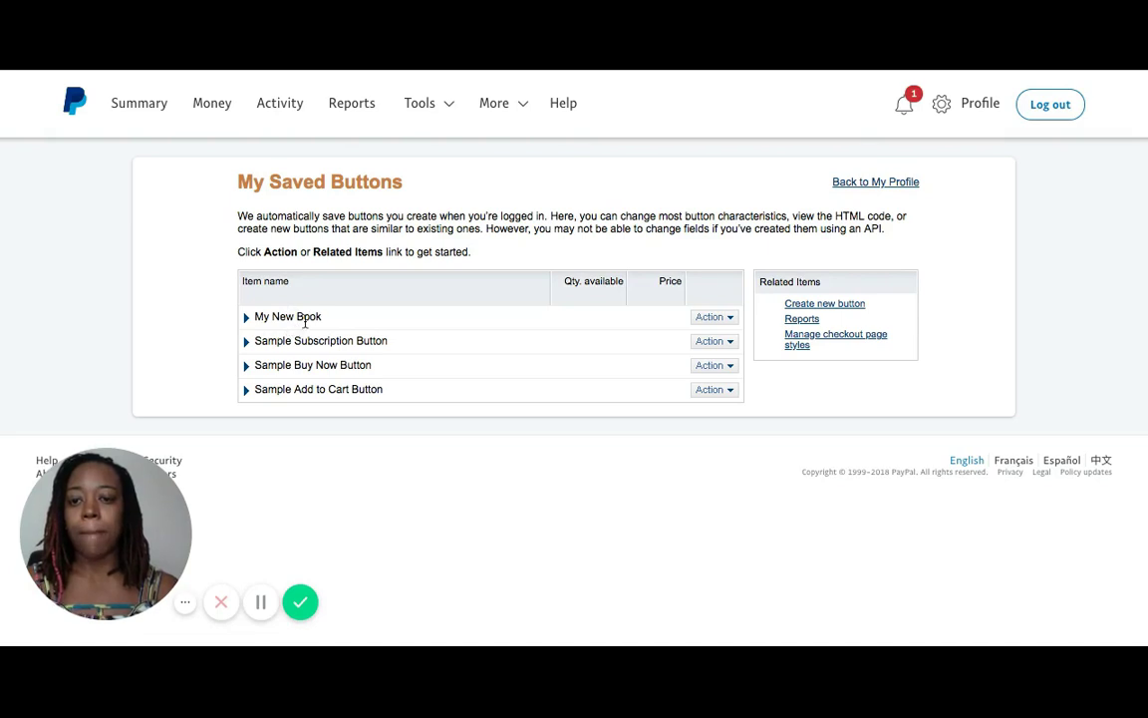
left_click(732, 318)
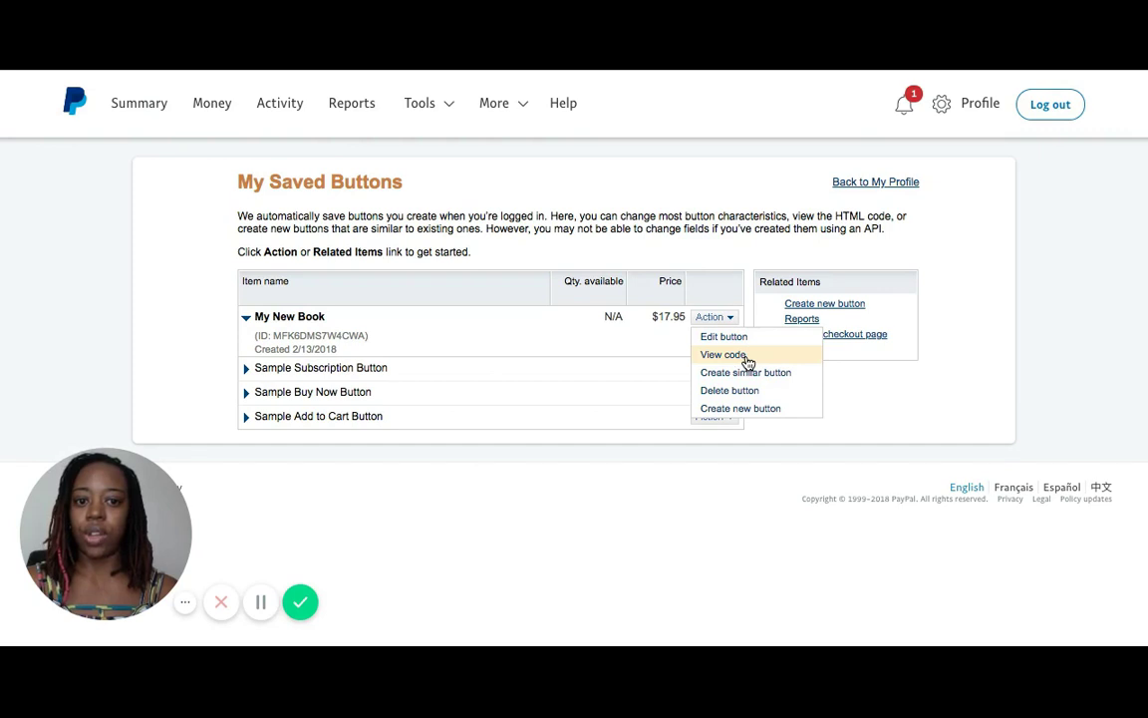